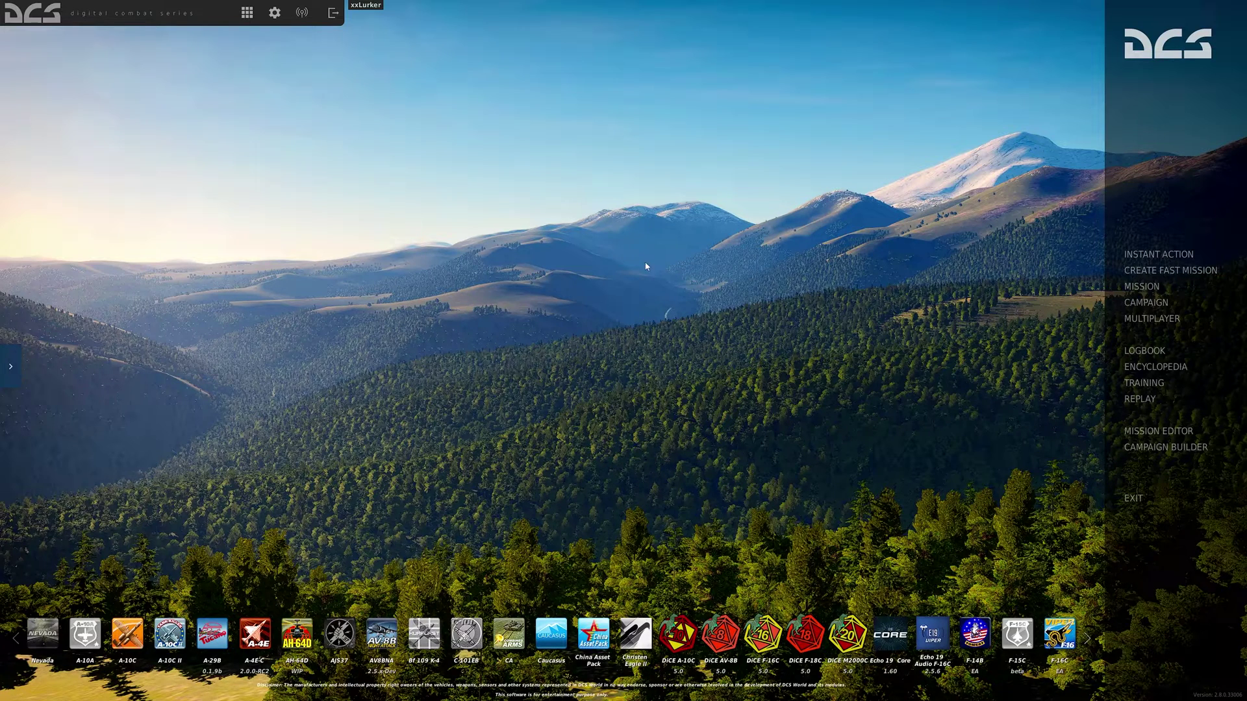
- Set the Ka-50 special options to the English customized cockpit and the right eye for HMD rendering
click(275, 13)
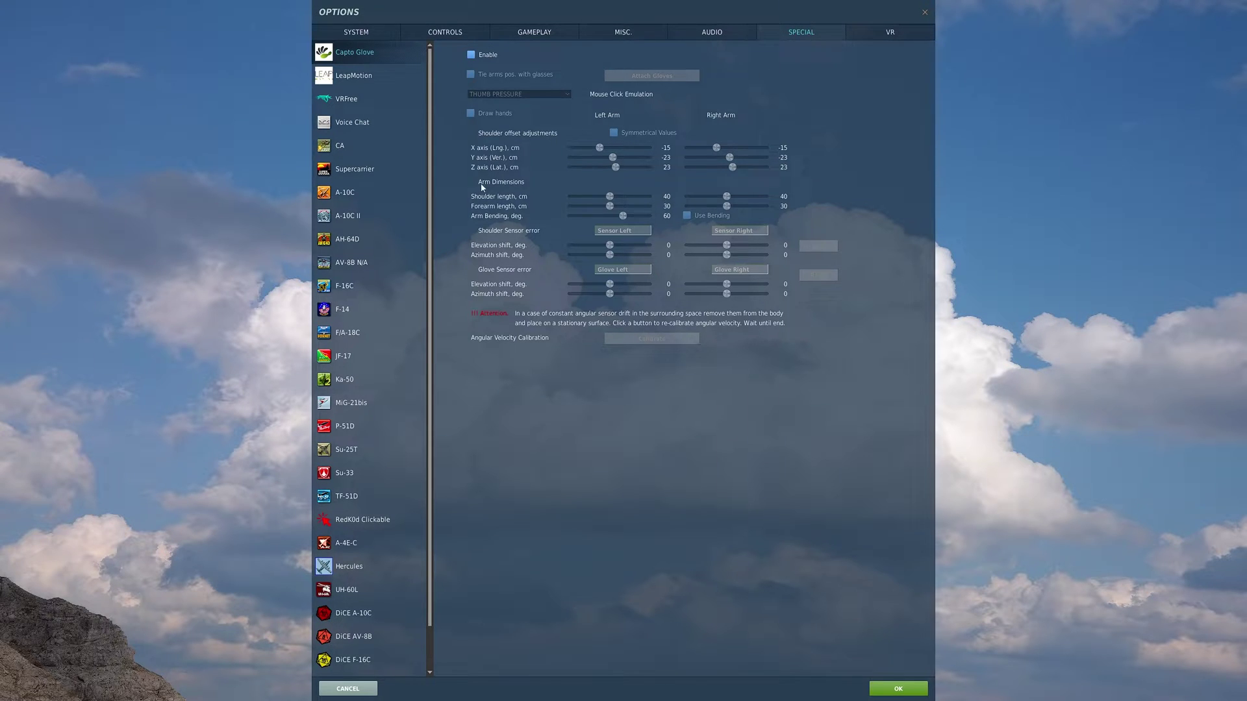
click(330, 380)
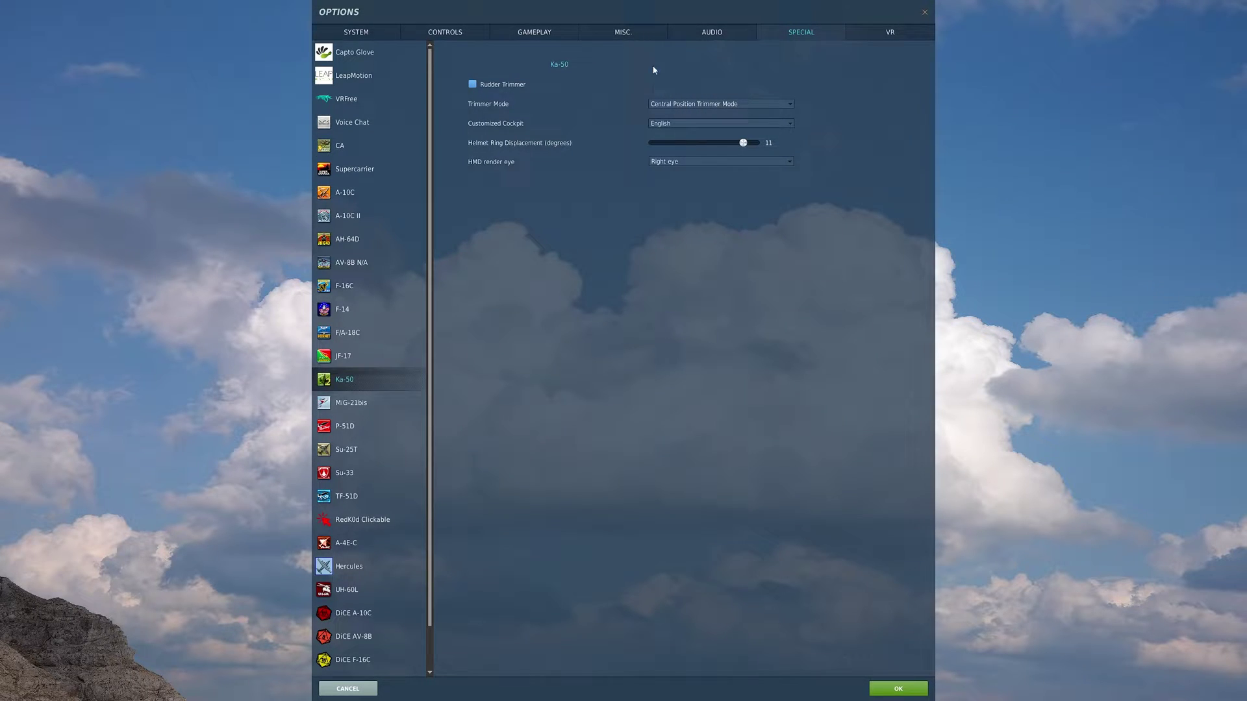
click(659, 125)
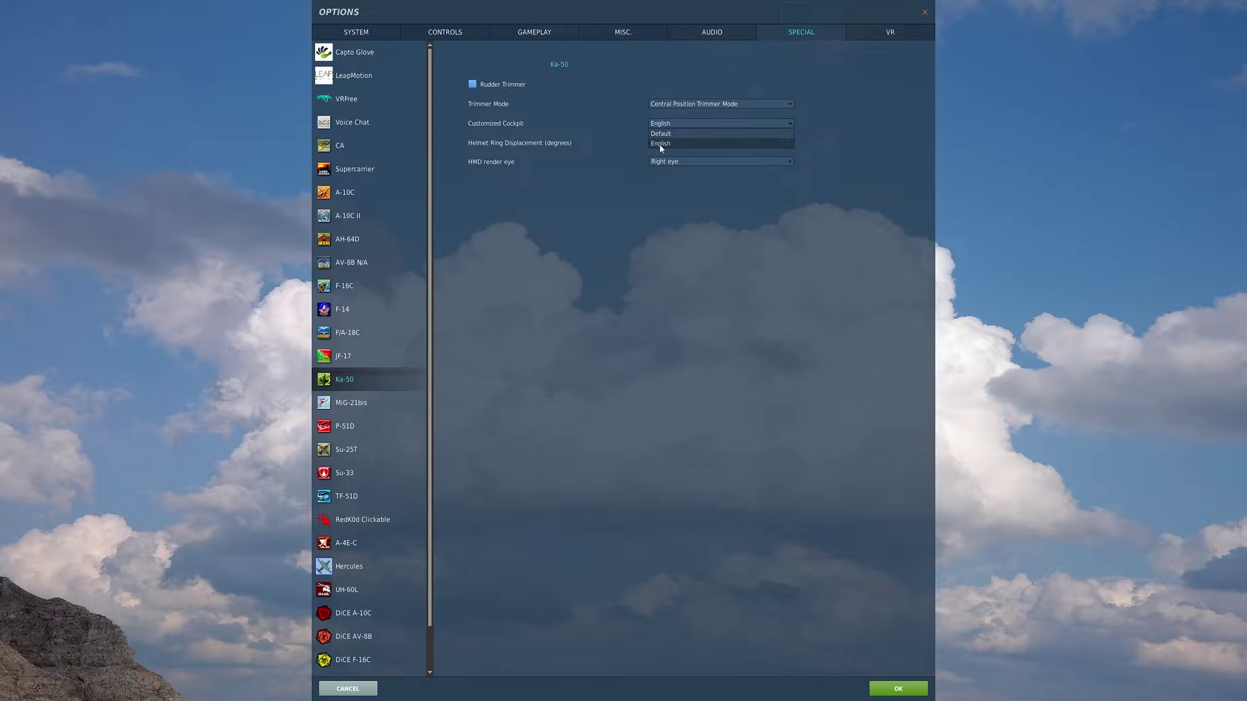
click(660, 142)
click(672, 161)
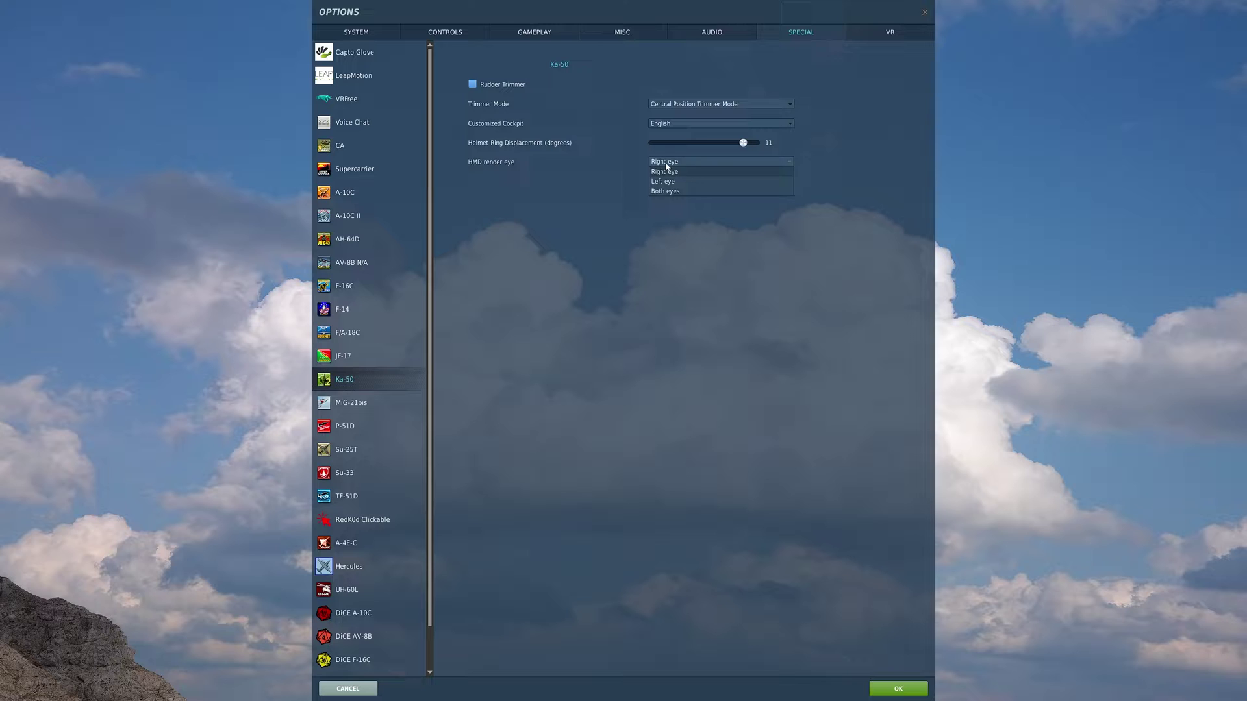
click(667, 171)
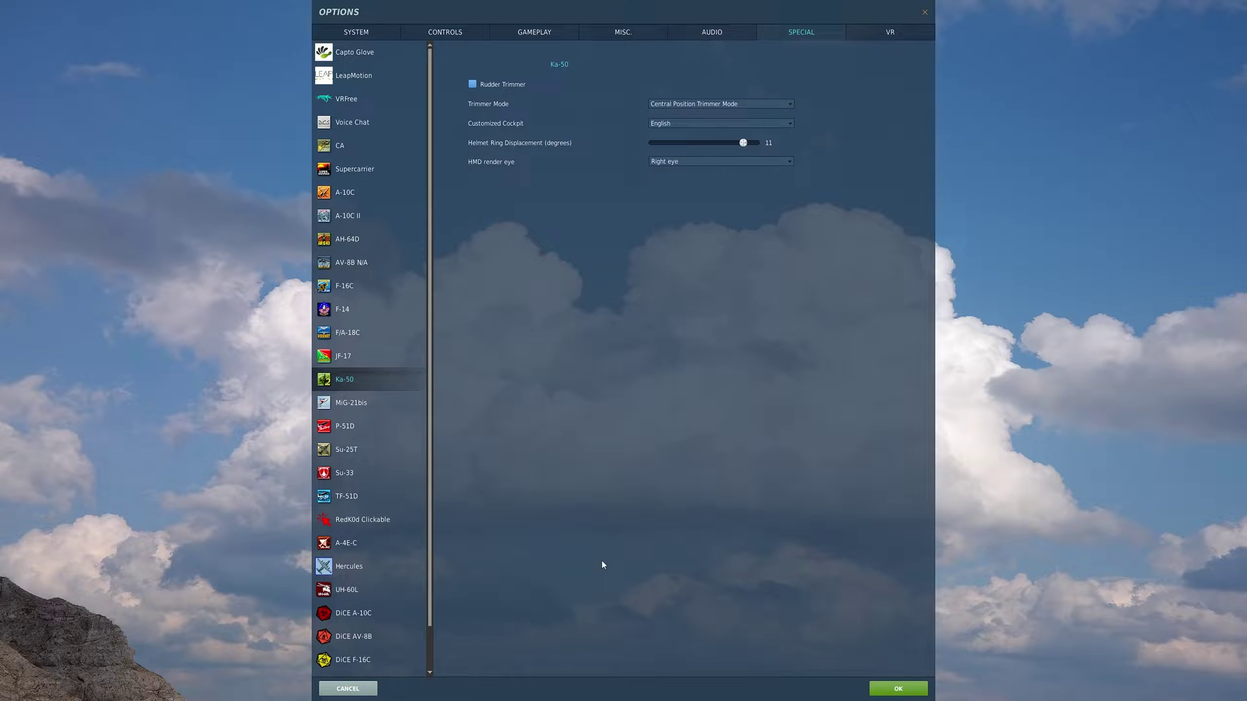
- Check the Avionics Language choice in the gameplay options
click(712, 36)
click(643, 40)
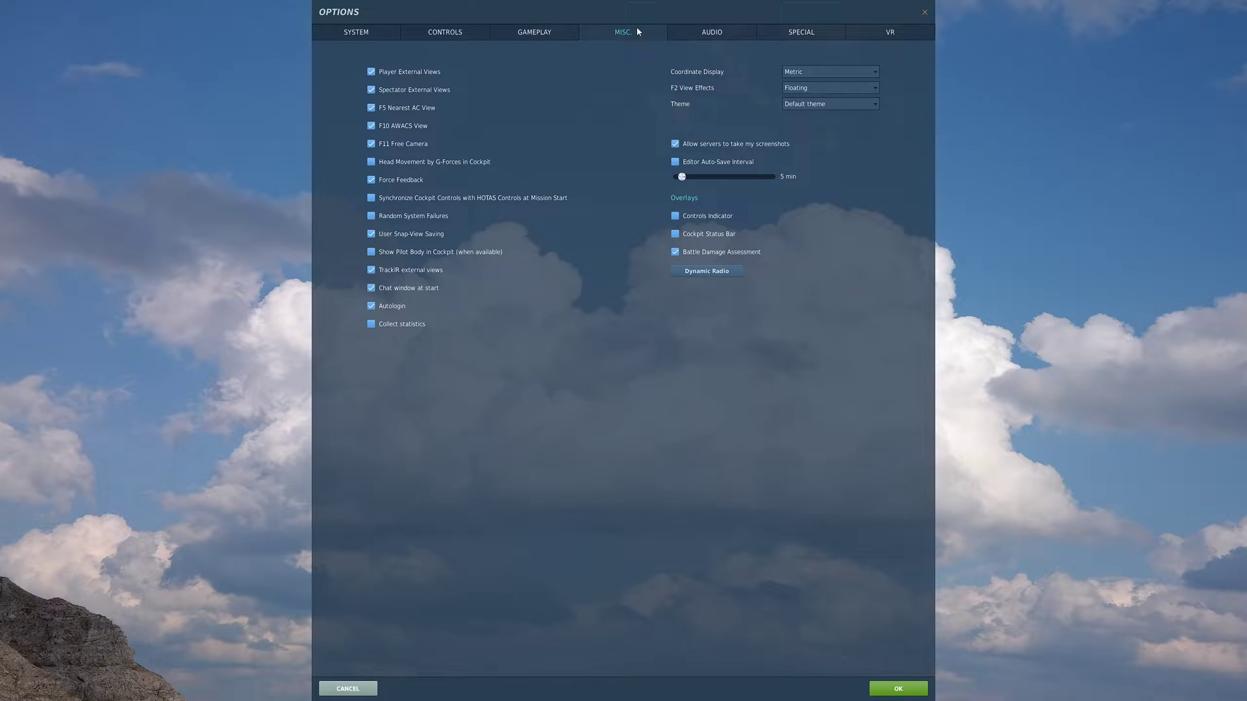
click(546, 33)
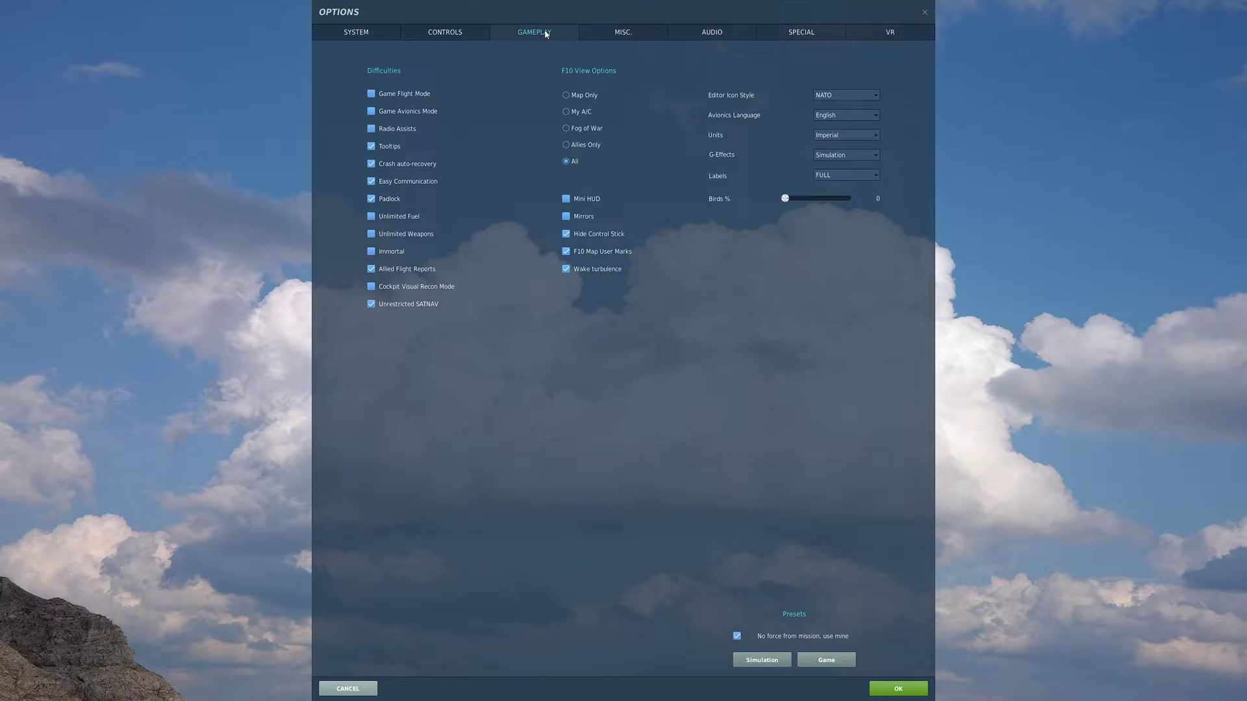
click(841, 116)
click(826, 117)
- Examine the Ka-50 Sim joystick grip bindings, including collective clutch, UV-26 dispensing, gun select, laser warning reset, targeting, autopilot and trim
click(439, 34)
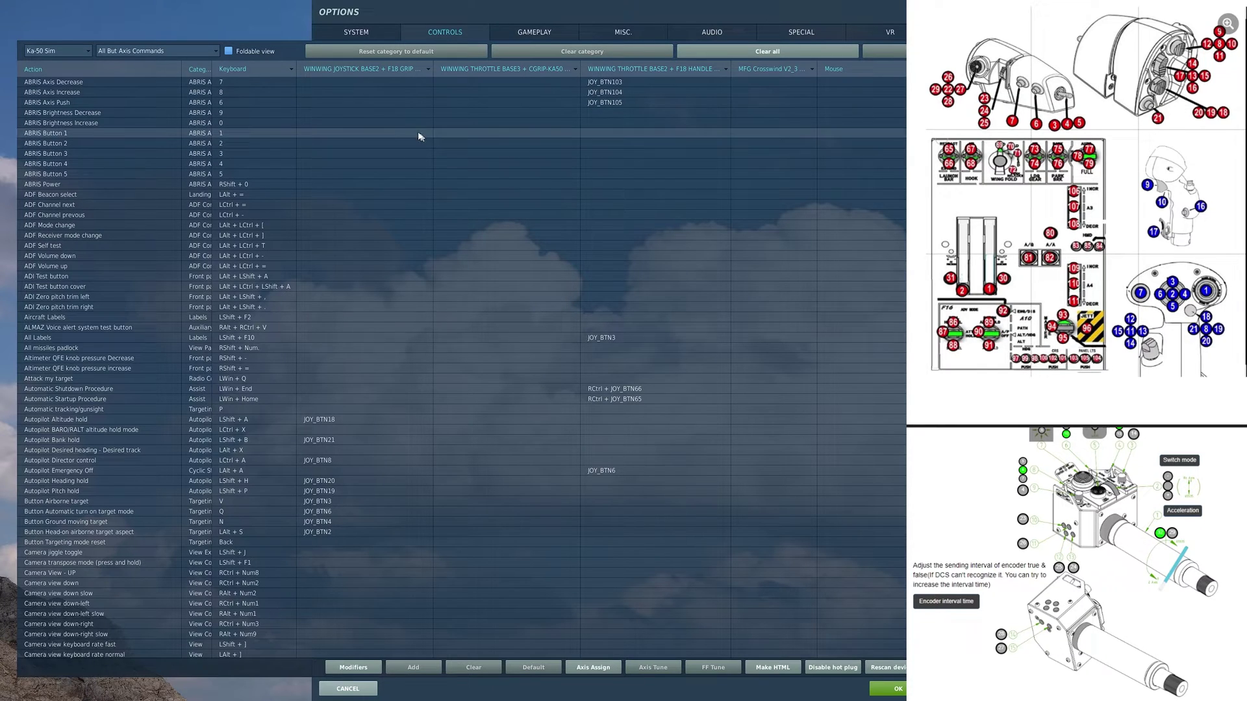
click(399, 125)
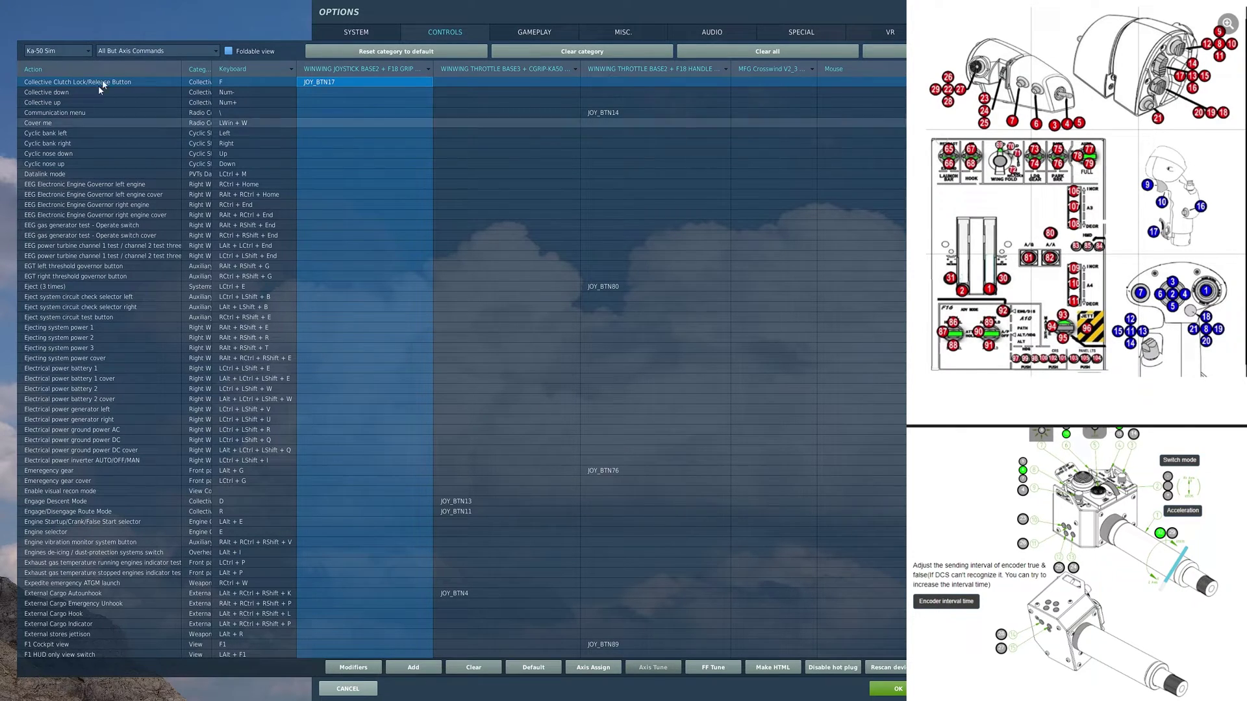
key(h)
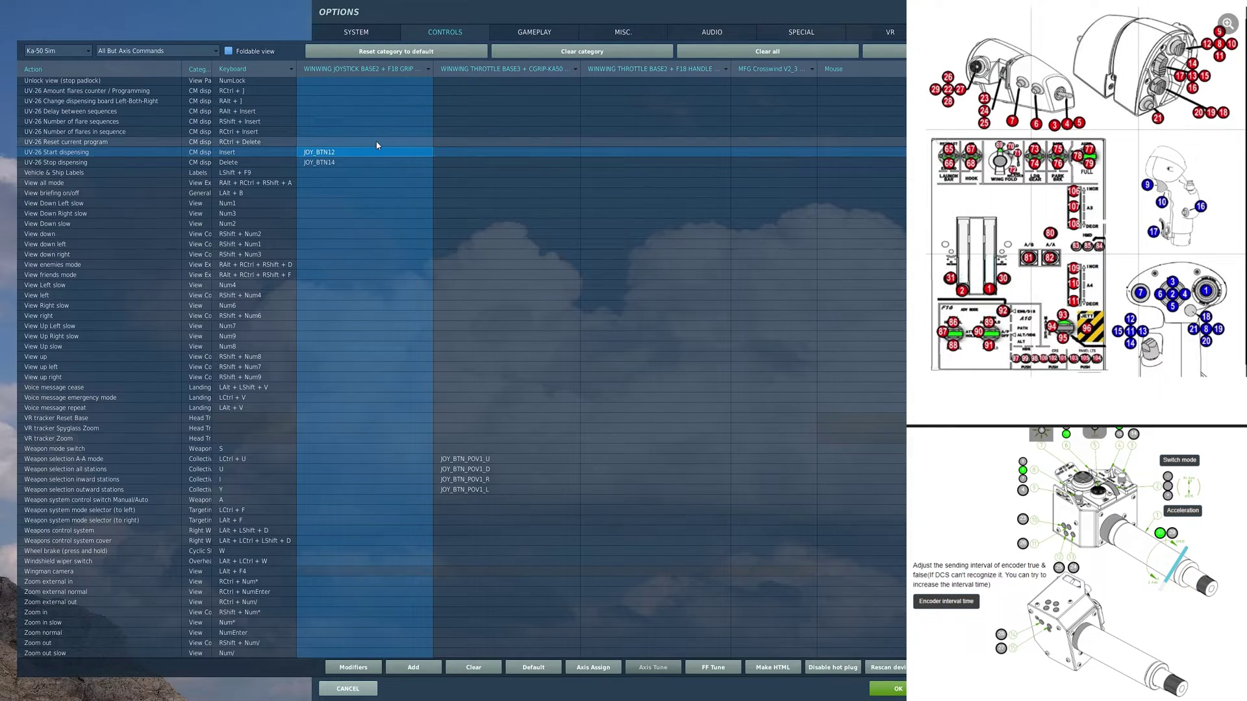
key(Down)
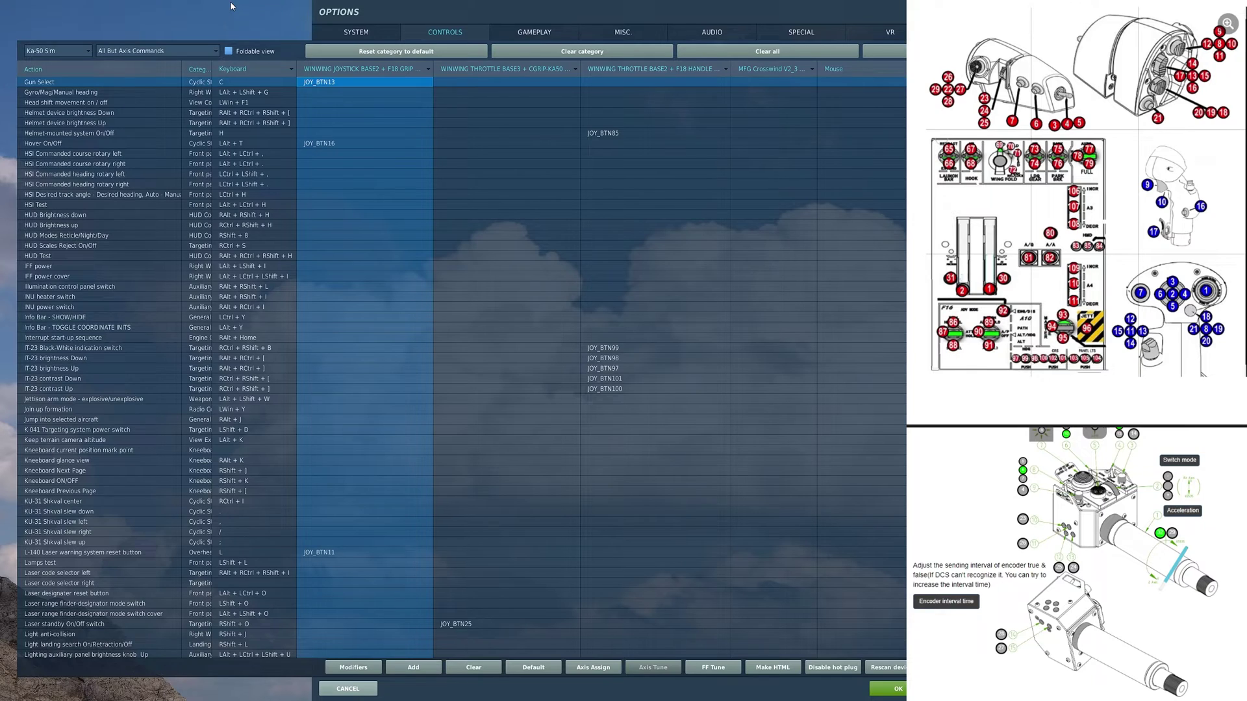
key(l)
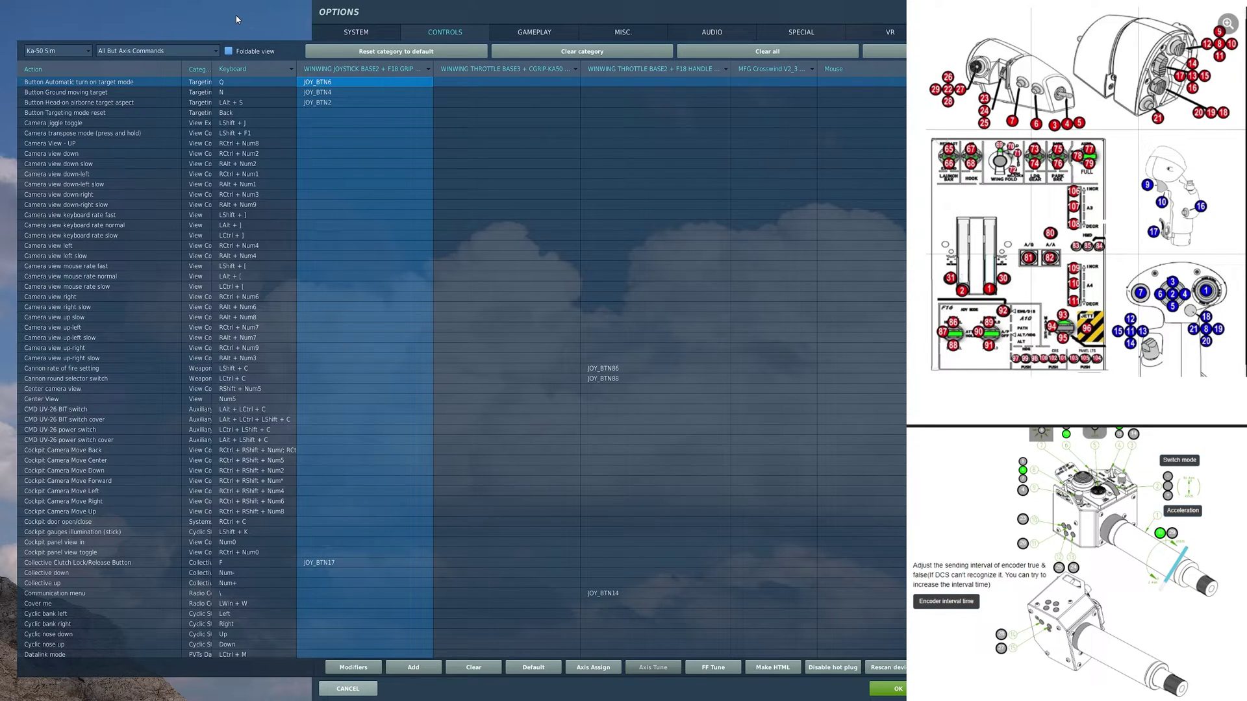
key(Down)
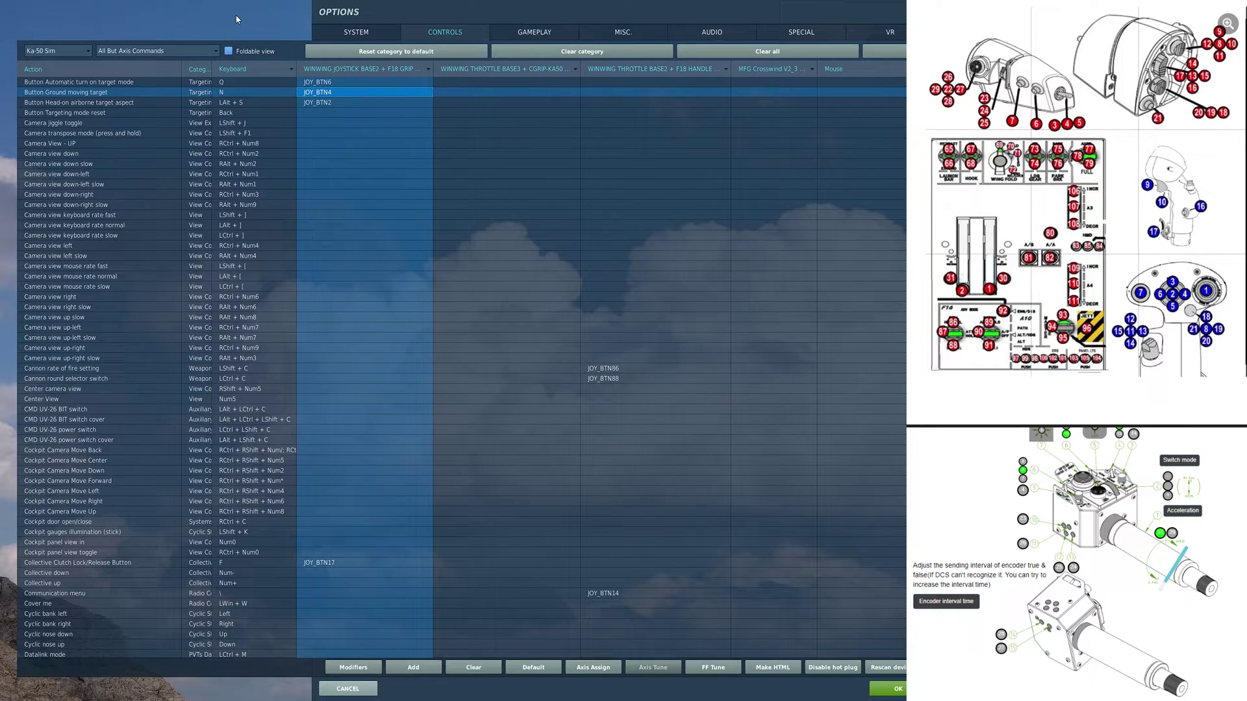
key(Down)
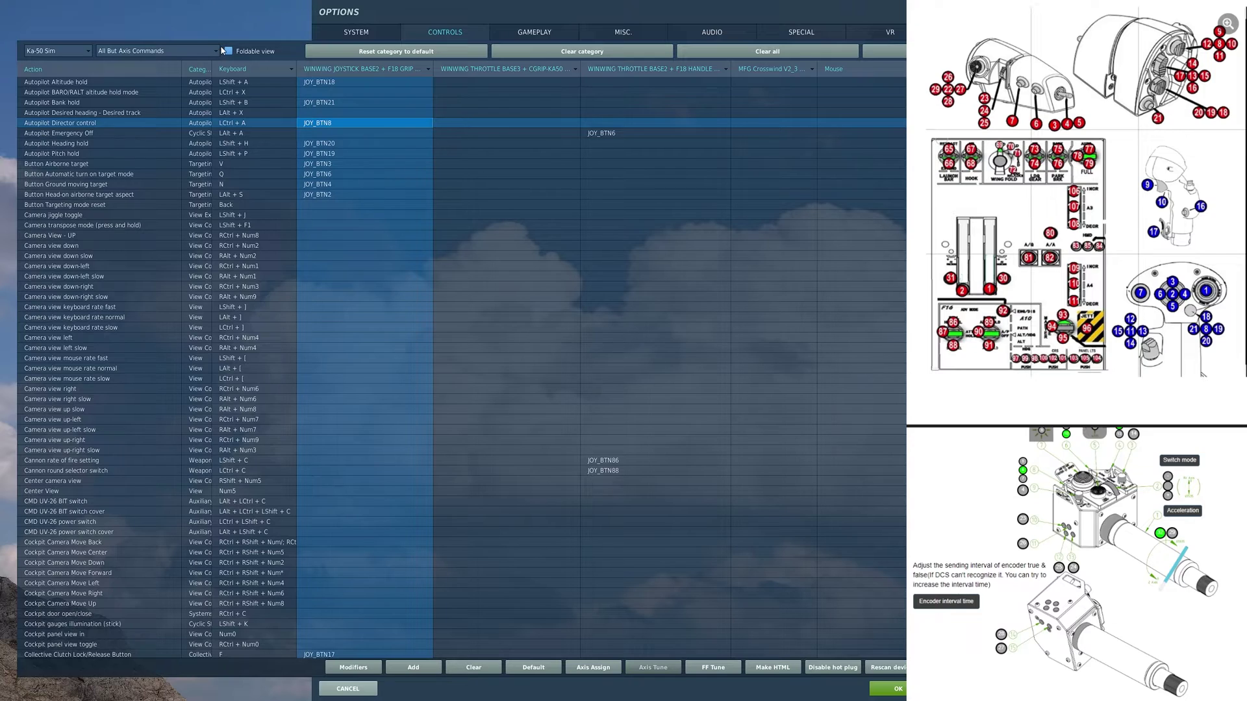
key(t)
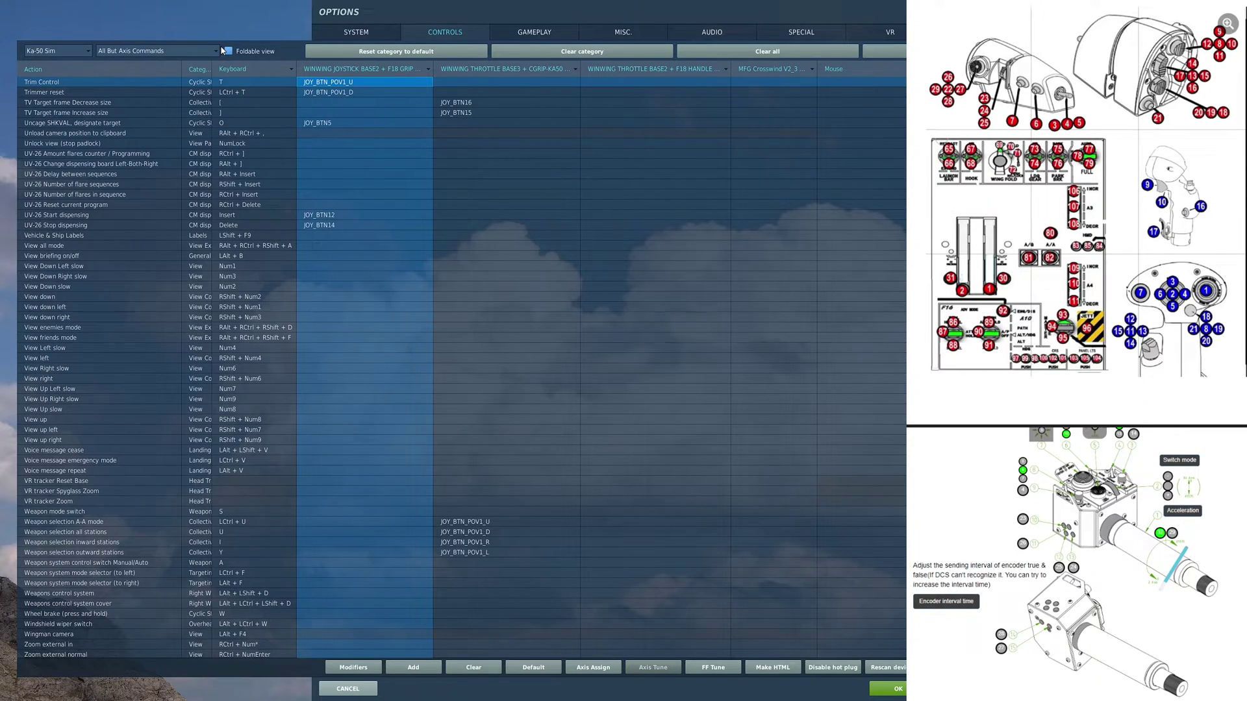
key(Down)
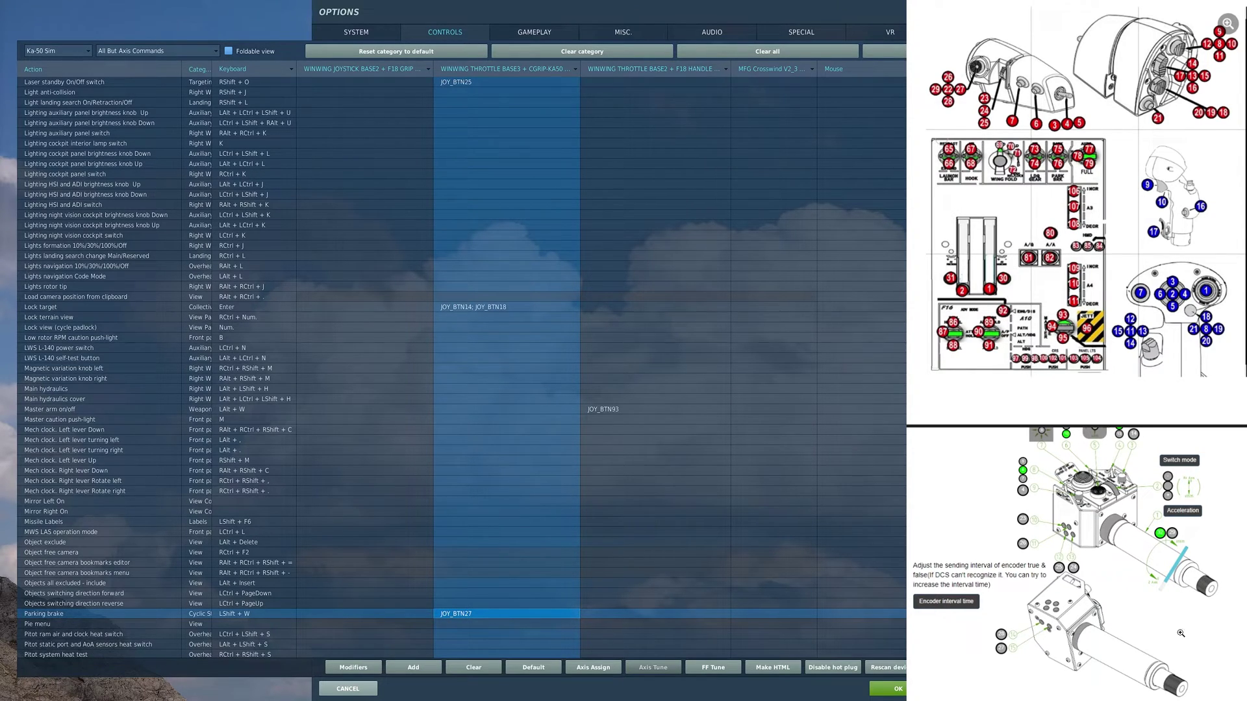
- Examine the BASE3 collective grip bindings for the parking brake, free turbine RPM readjustment and weapon station selection
click(464, 615)
key(r)
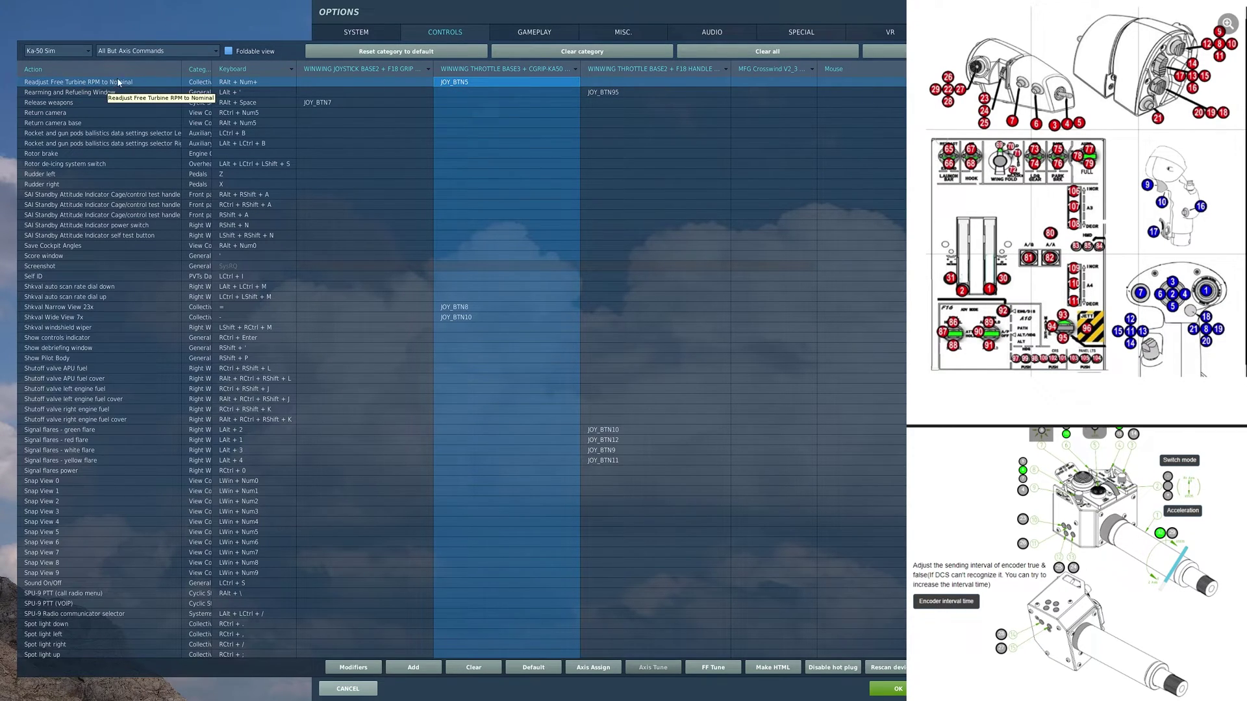
scroll(495, 86, up, 1)
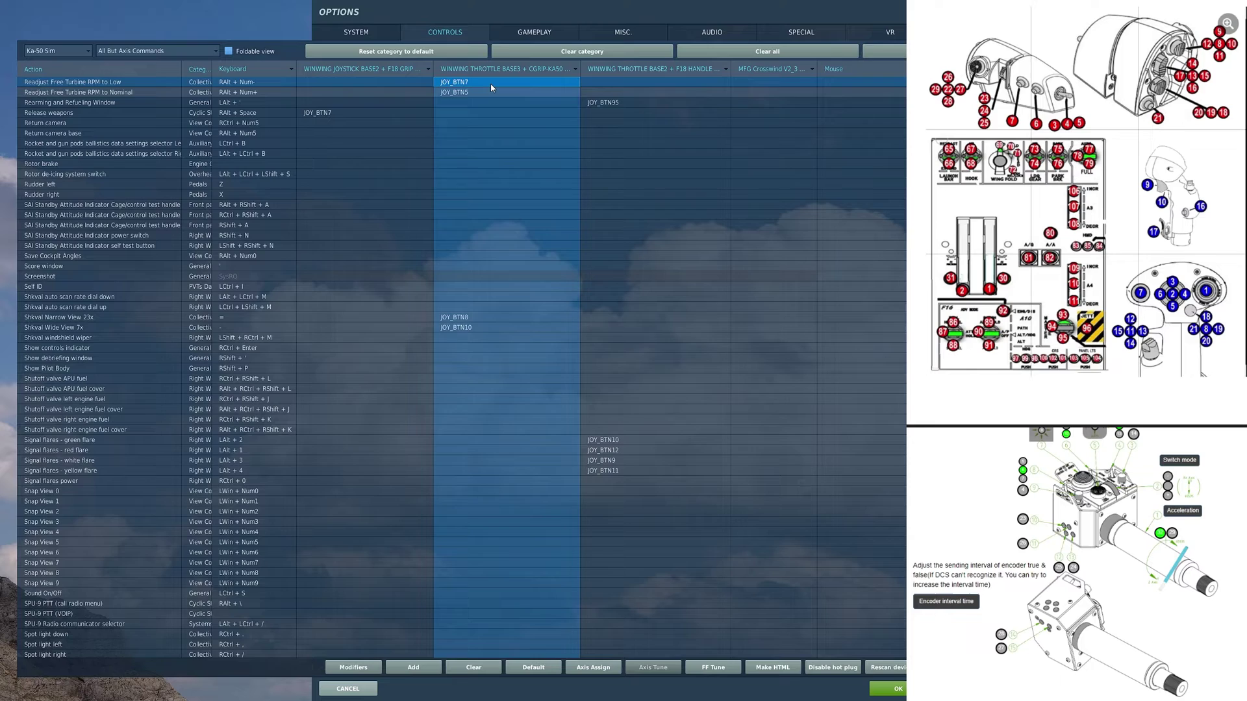
click(485, 83)
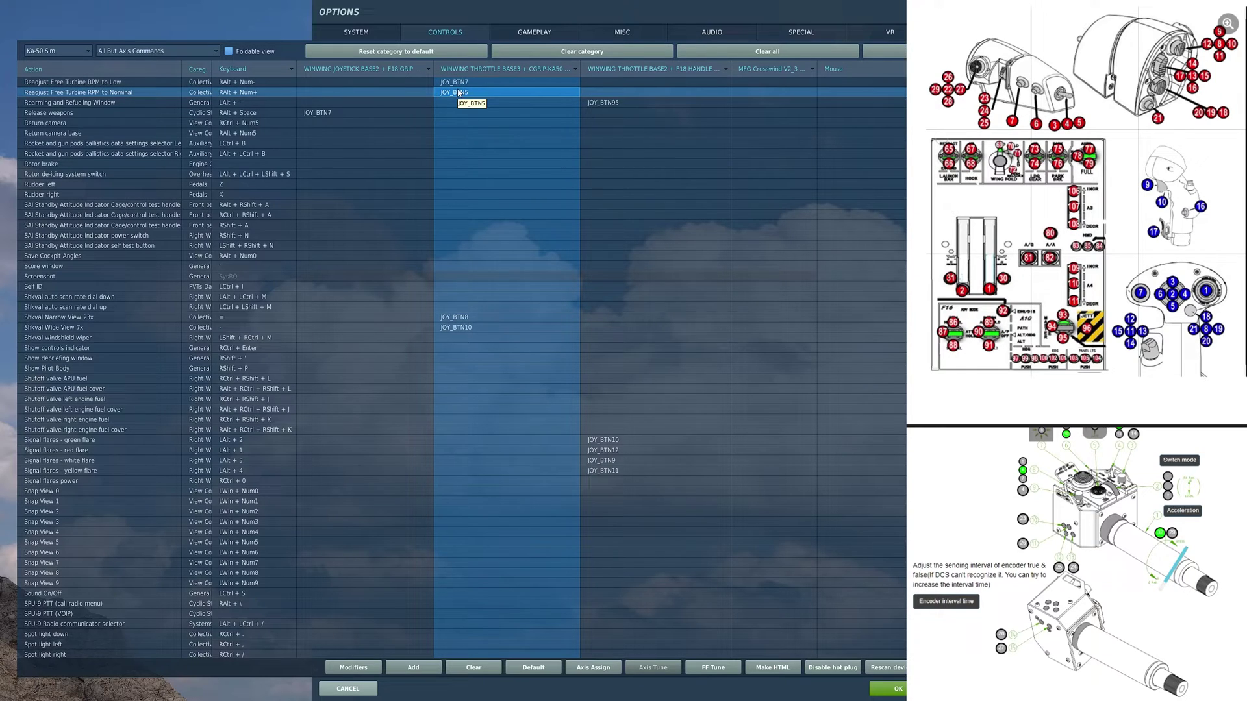
click(459, 93)
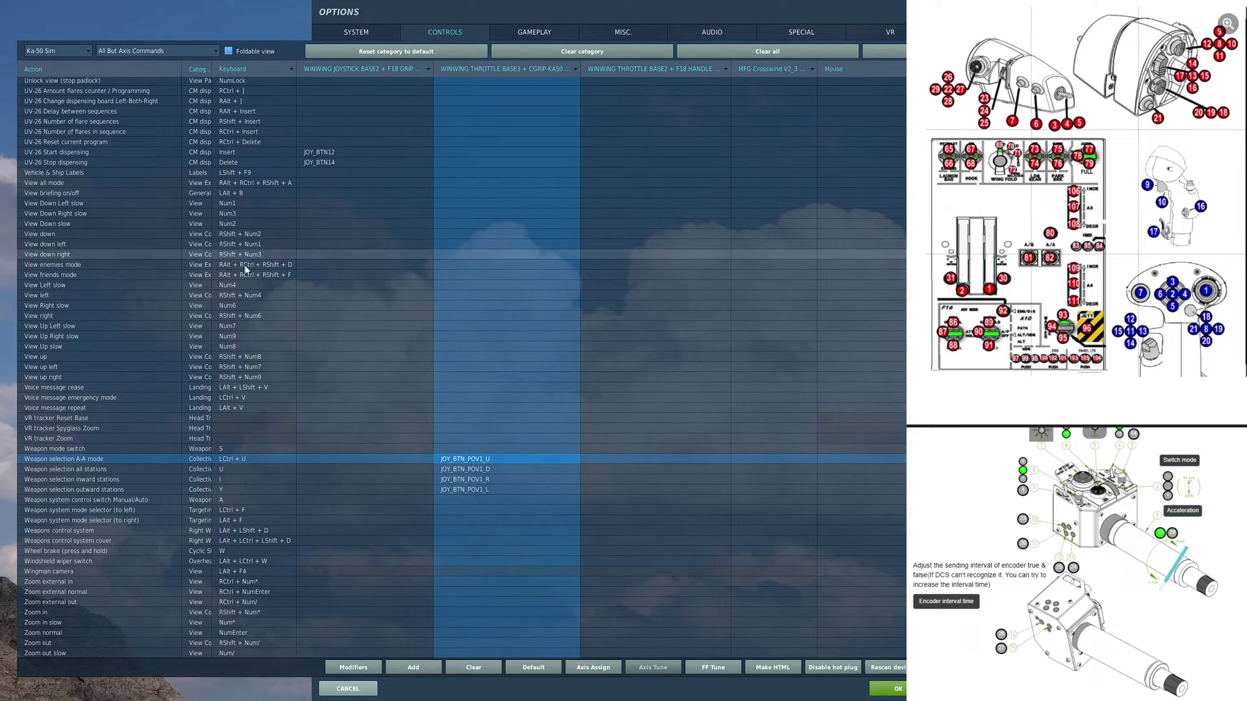
click(480, 465)
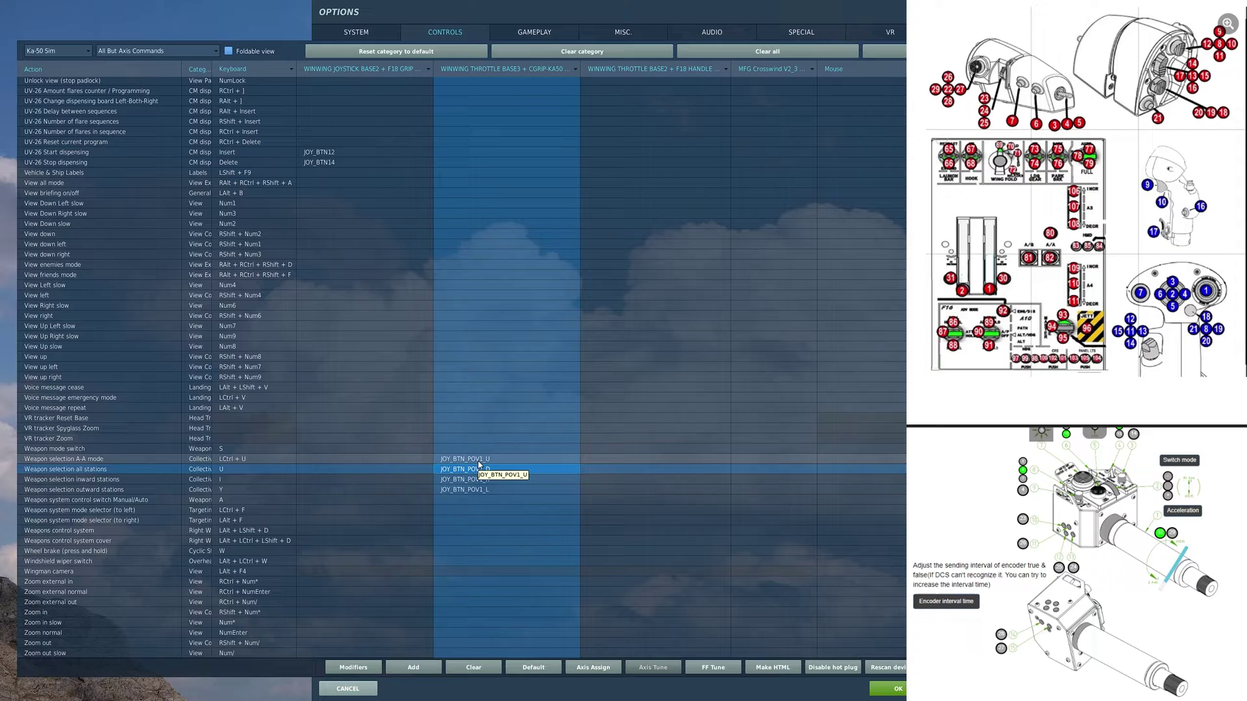
click(459, 489)
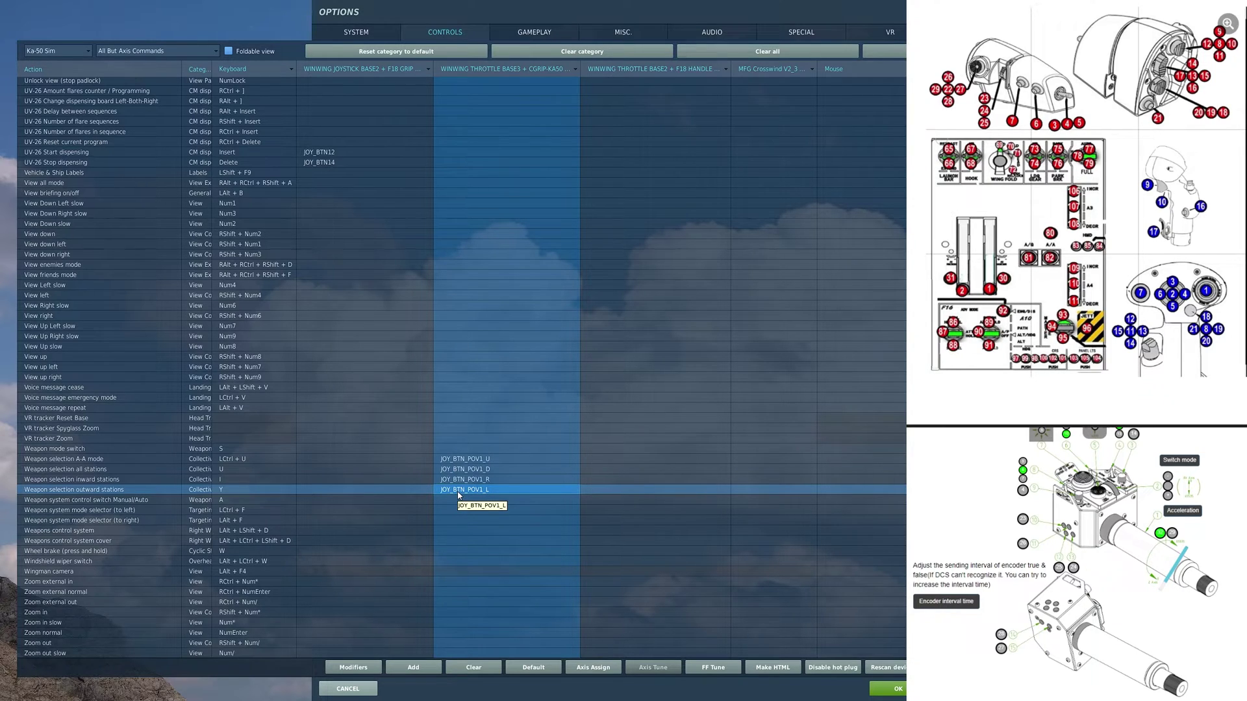
click(475, 481)
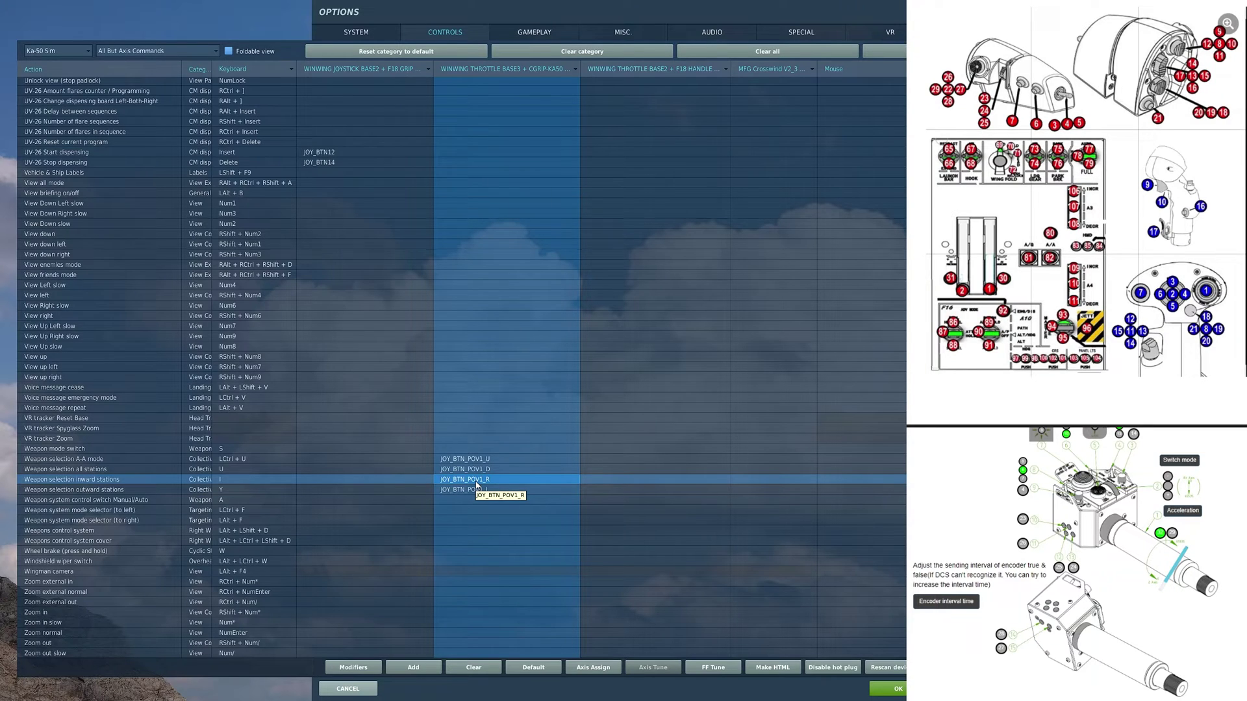
click(476, 485)
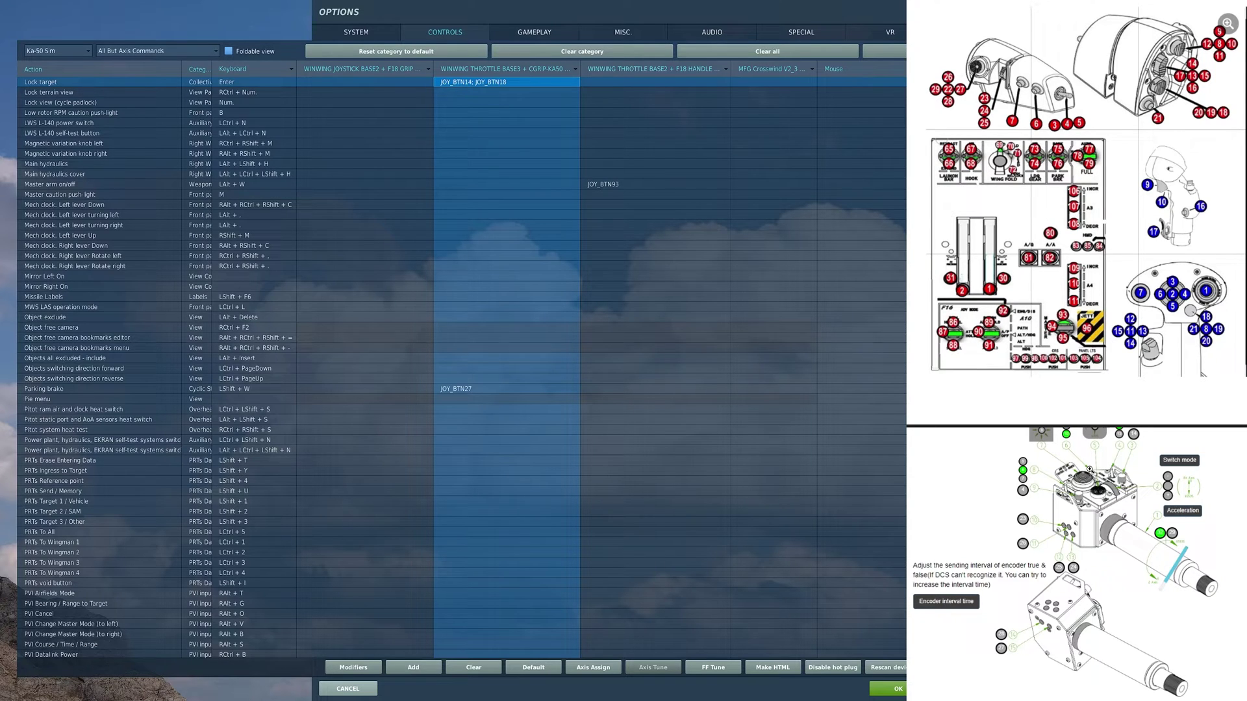
- Review the collective grip bindings for Shkval zoom views, TV target frame size, target lock, and Route and Descent modes
scroll(380, 235, down, 20)
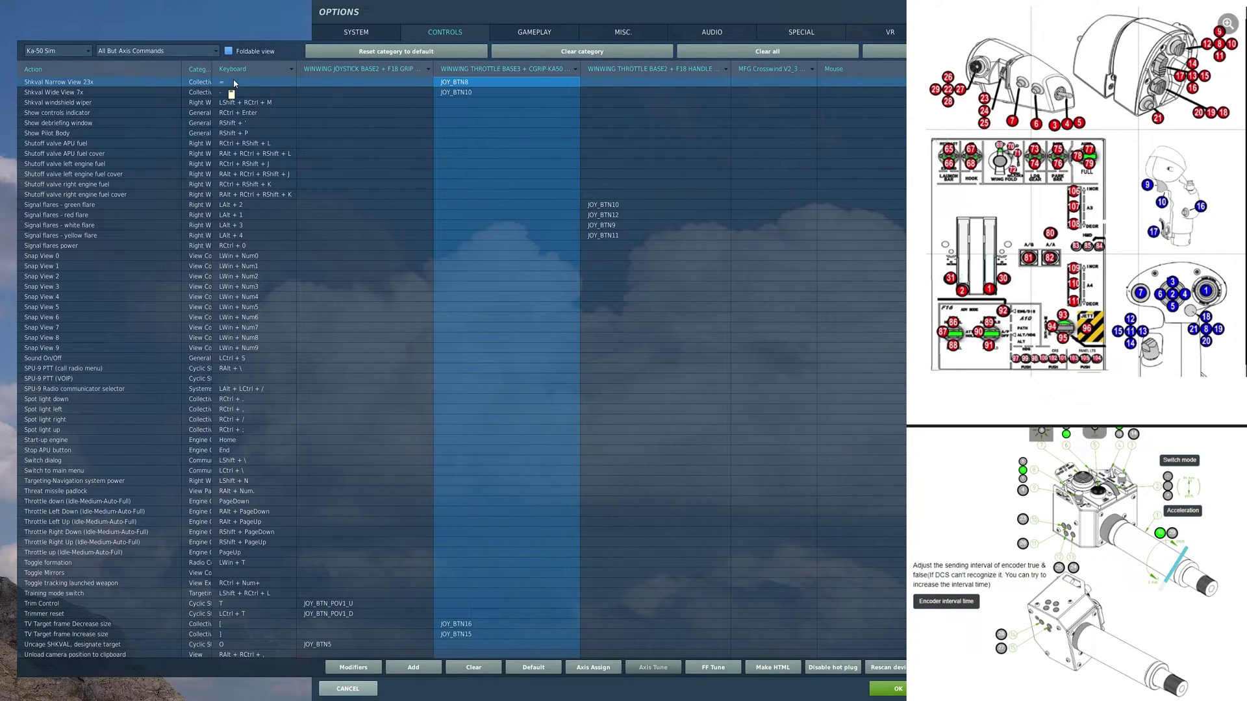
click(224, 92)
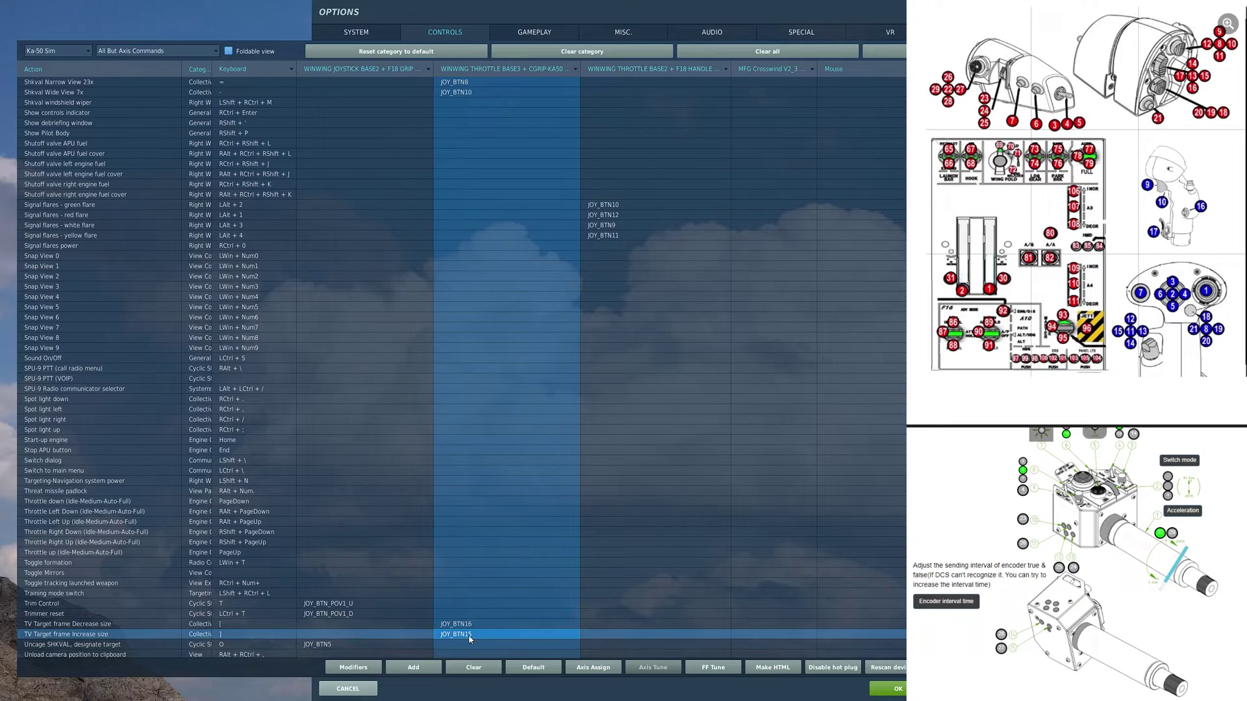
click(516, 625)
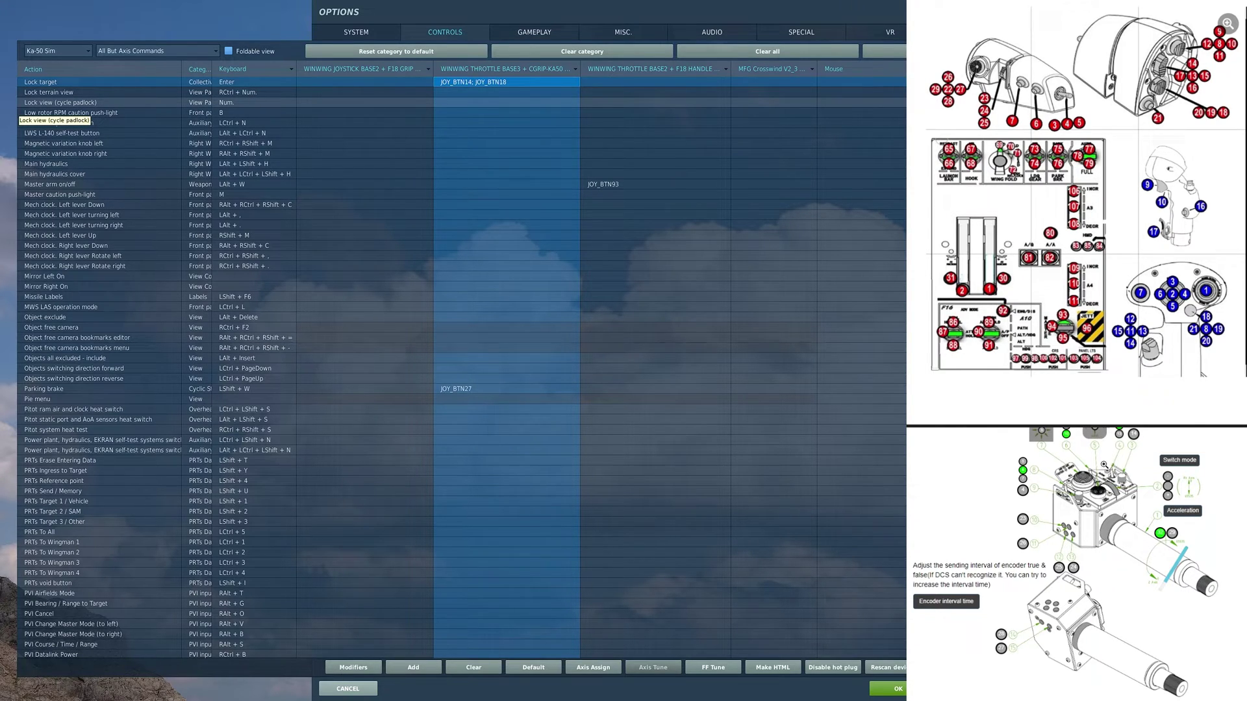
scroll(307, 234, up, 15)
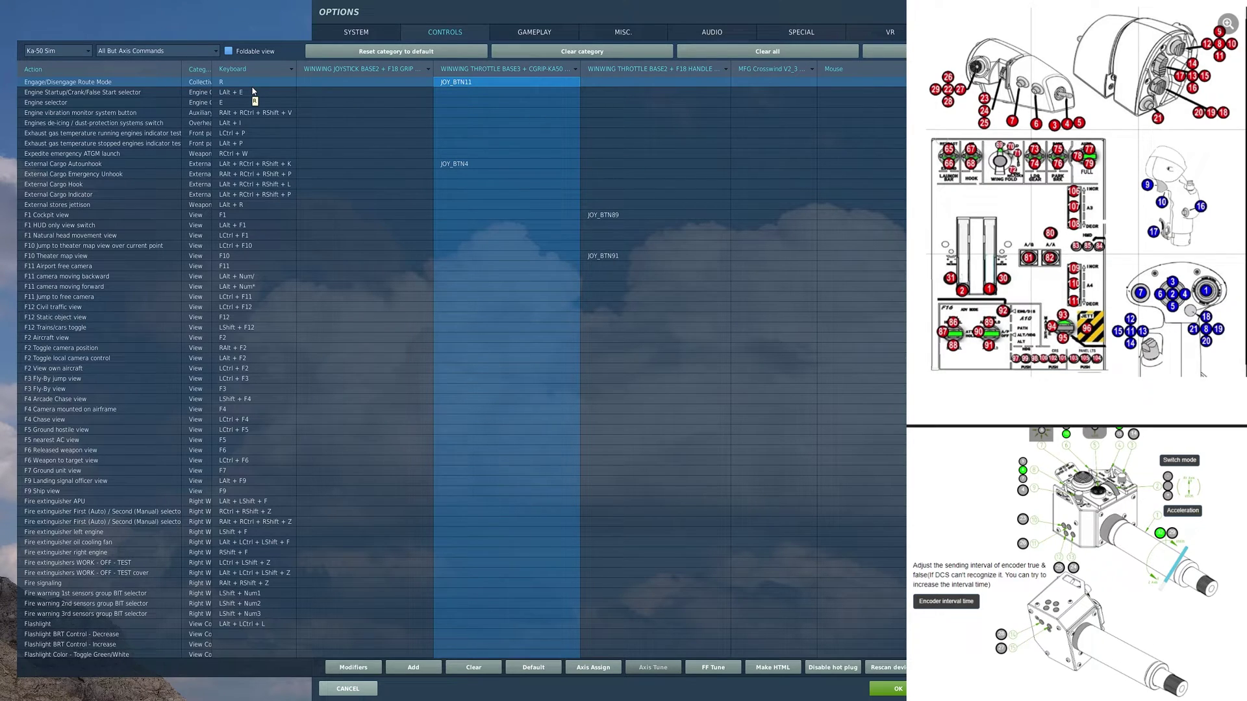
scroll(163, 85, up, 1)
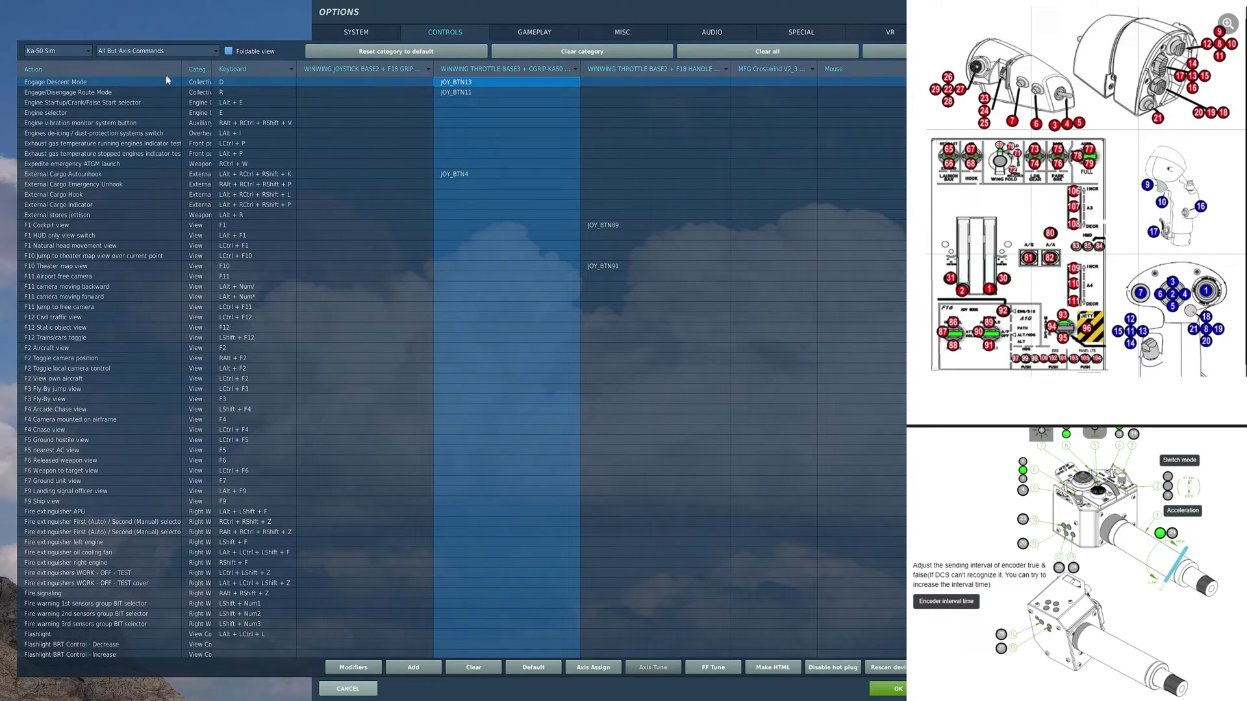
click(162, 81)
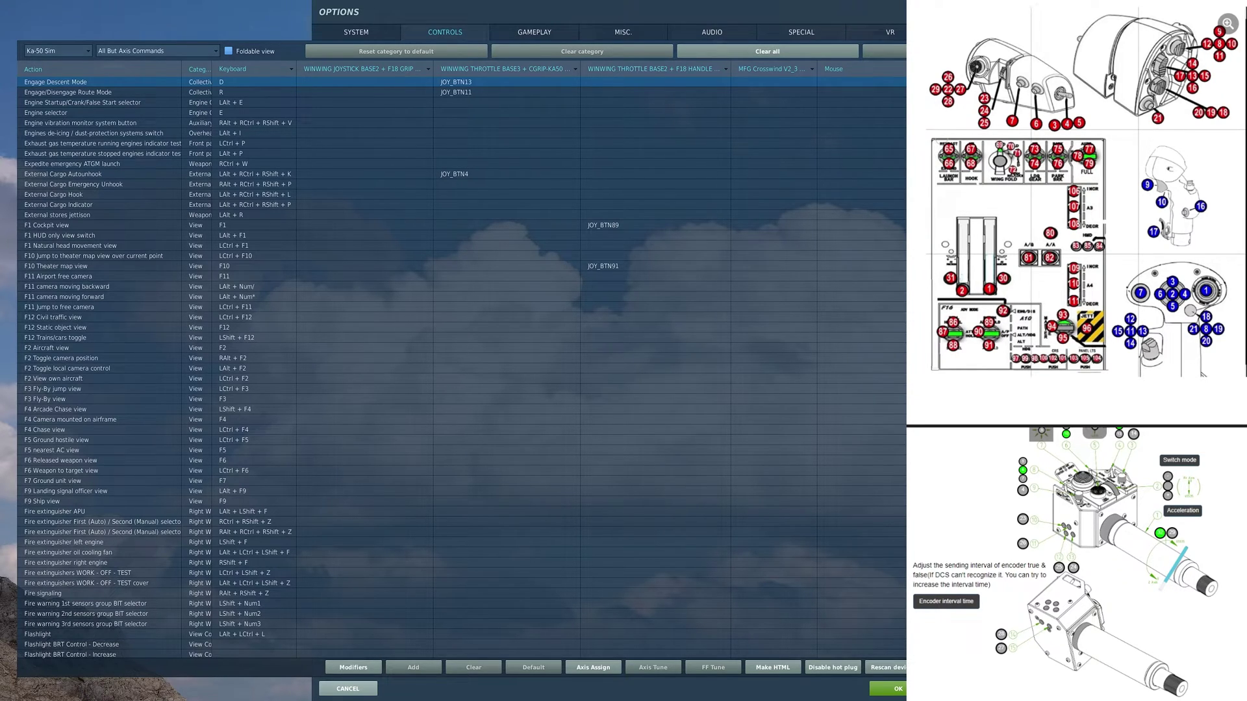
- Check the F18 throttle handle bindings for the Automatic Shutdown and Automatic Startup procedures
click(265, 134)
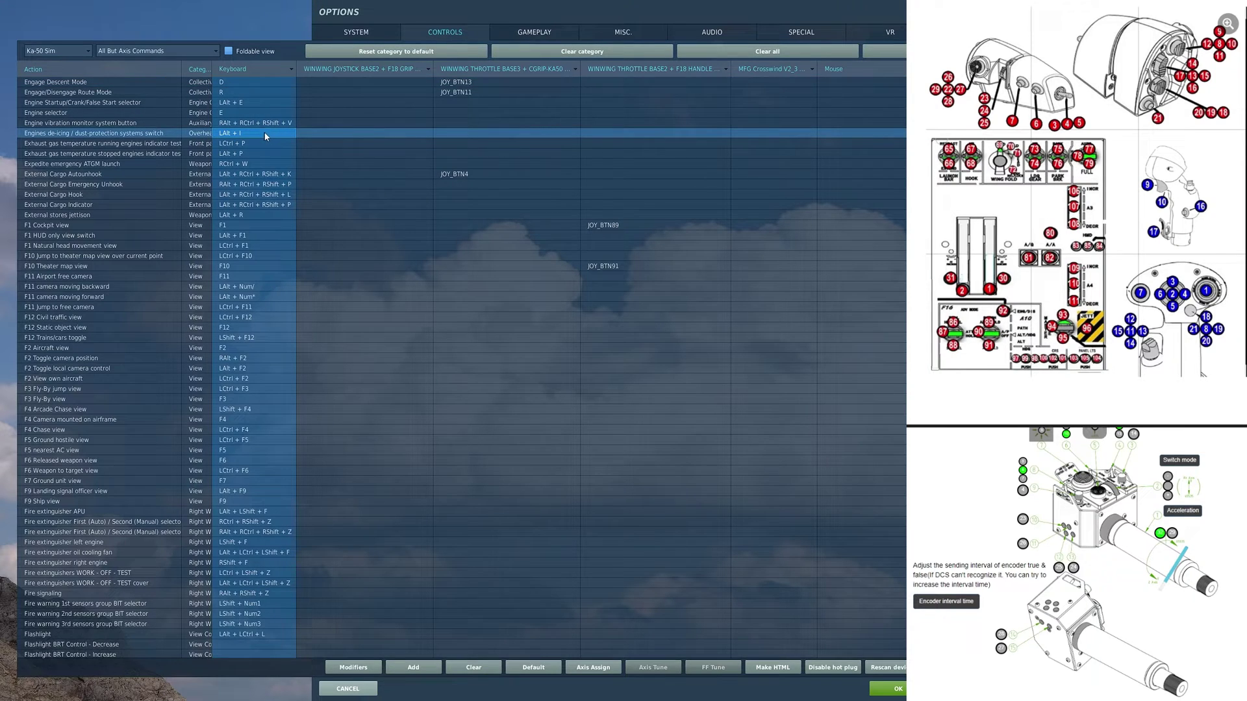
key(ctrl)
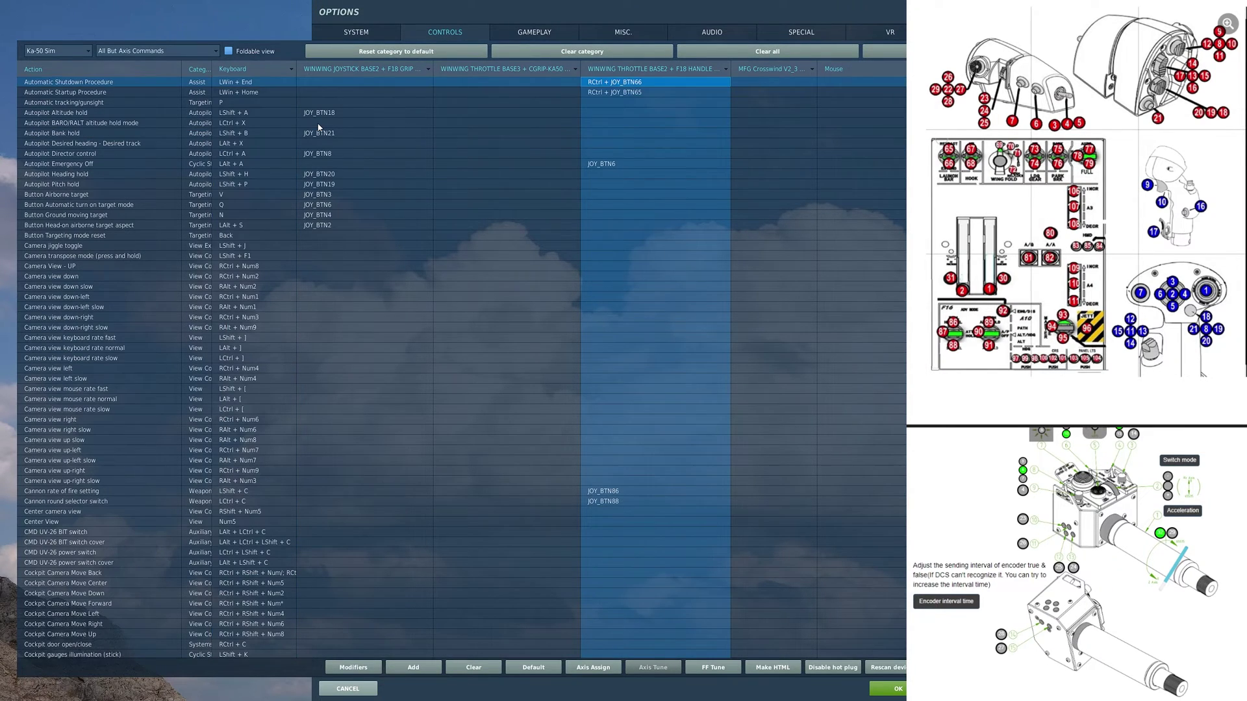
key(Down)
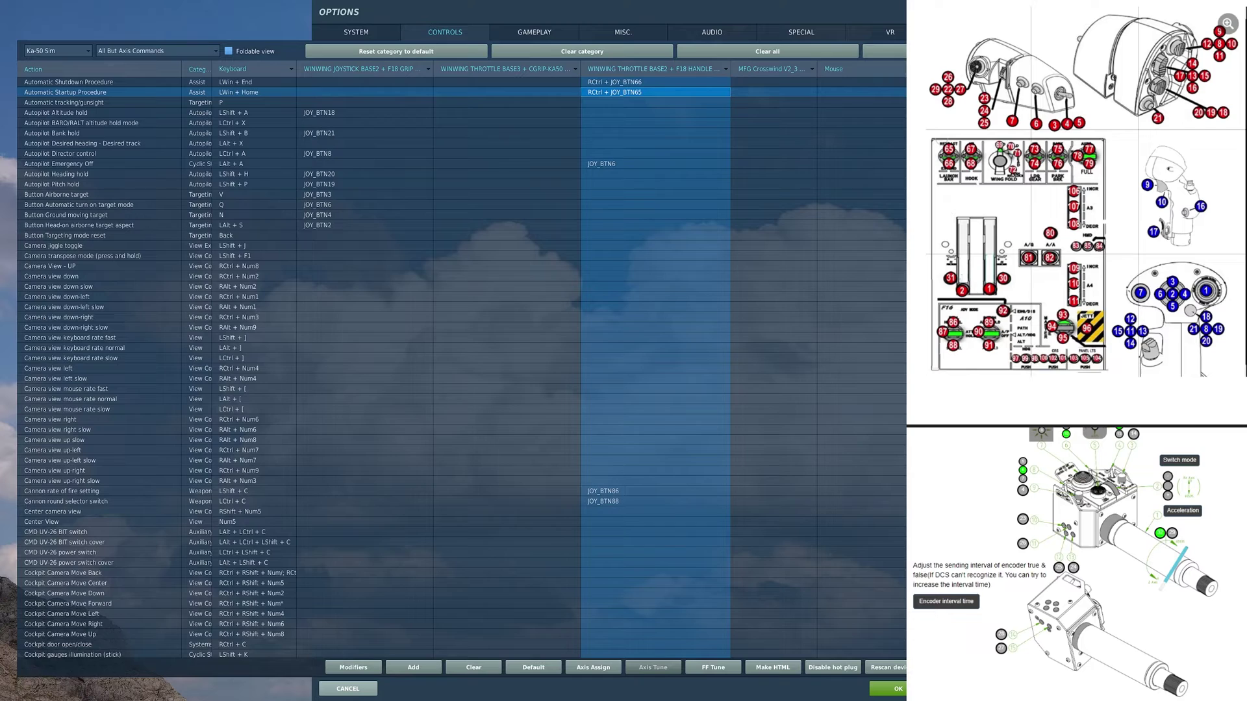
- Try to assign JOY_BTN65 with the RCtrl modifier to the Automatic Shutdown Procedure on the F18 throttle handle
double_click(657, 85)
key(Control_R)
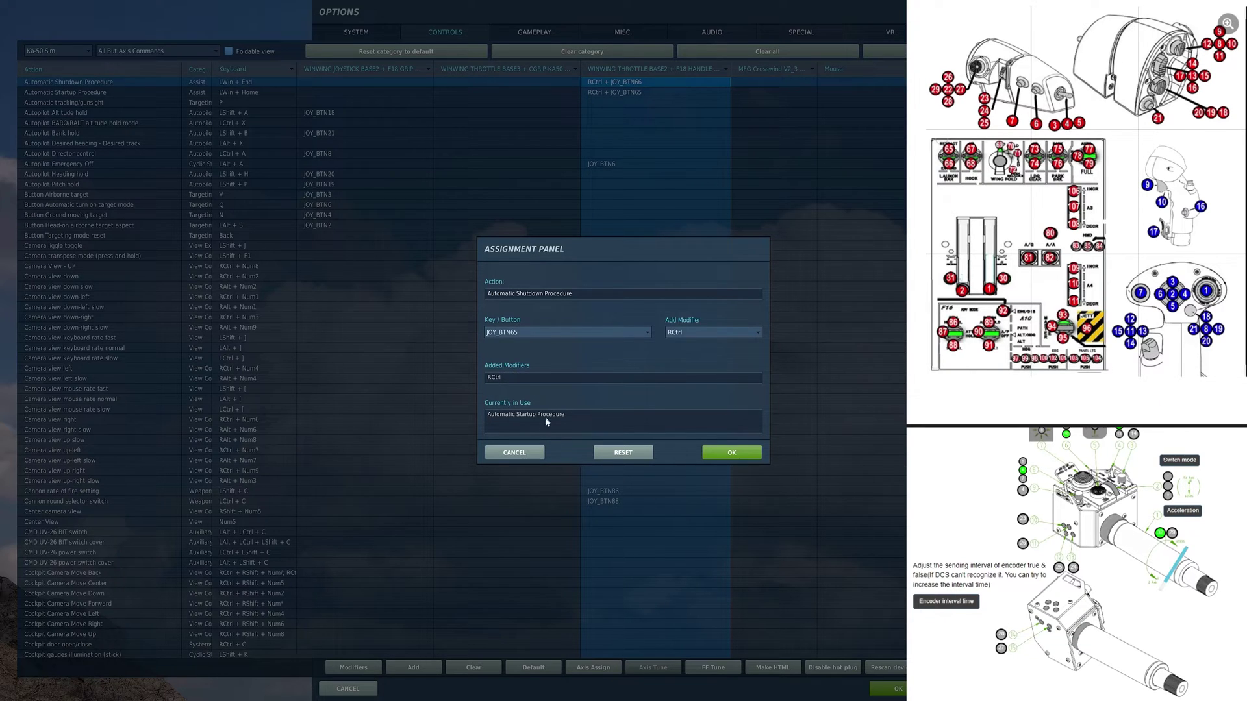
click(514, 453)
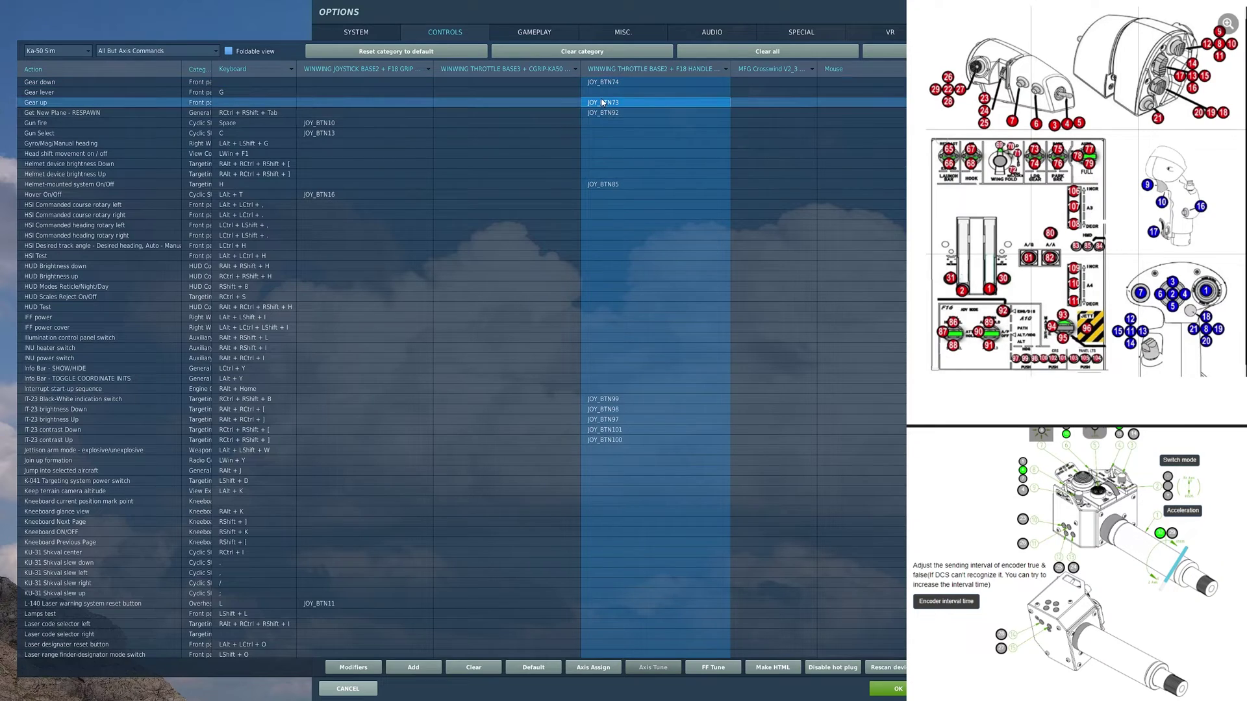
- Review the F18 throttle handle bindings for the landing gear, ejection and helmet-mounted system
click(622, 83)
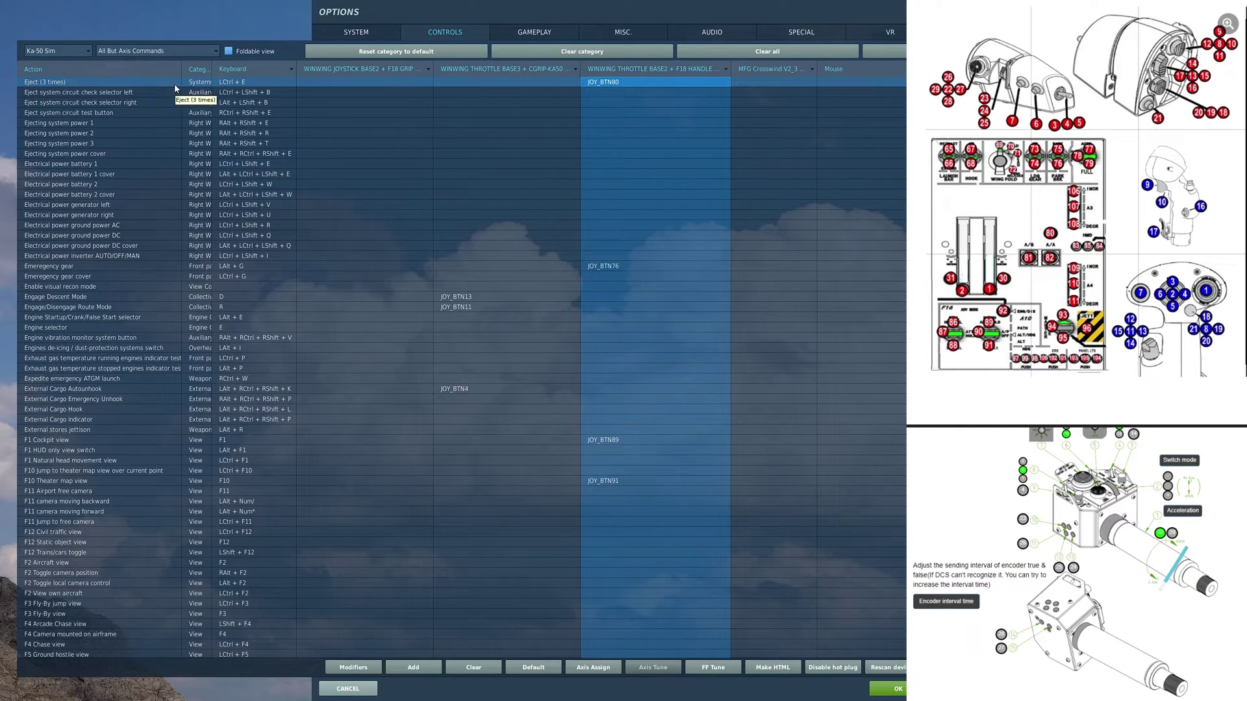
click(172, 125)
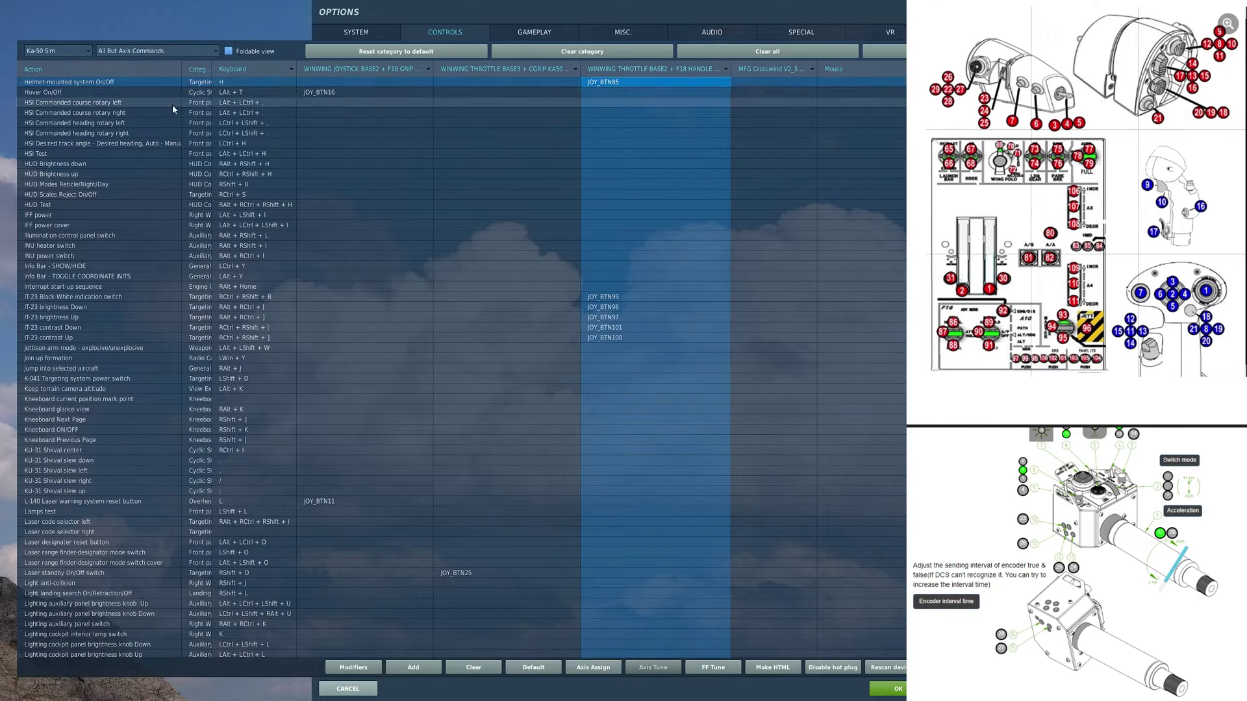
scroll(171, 109, down, 20)
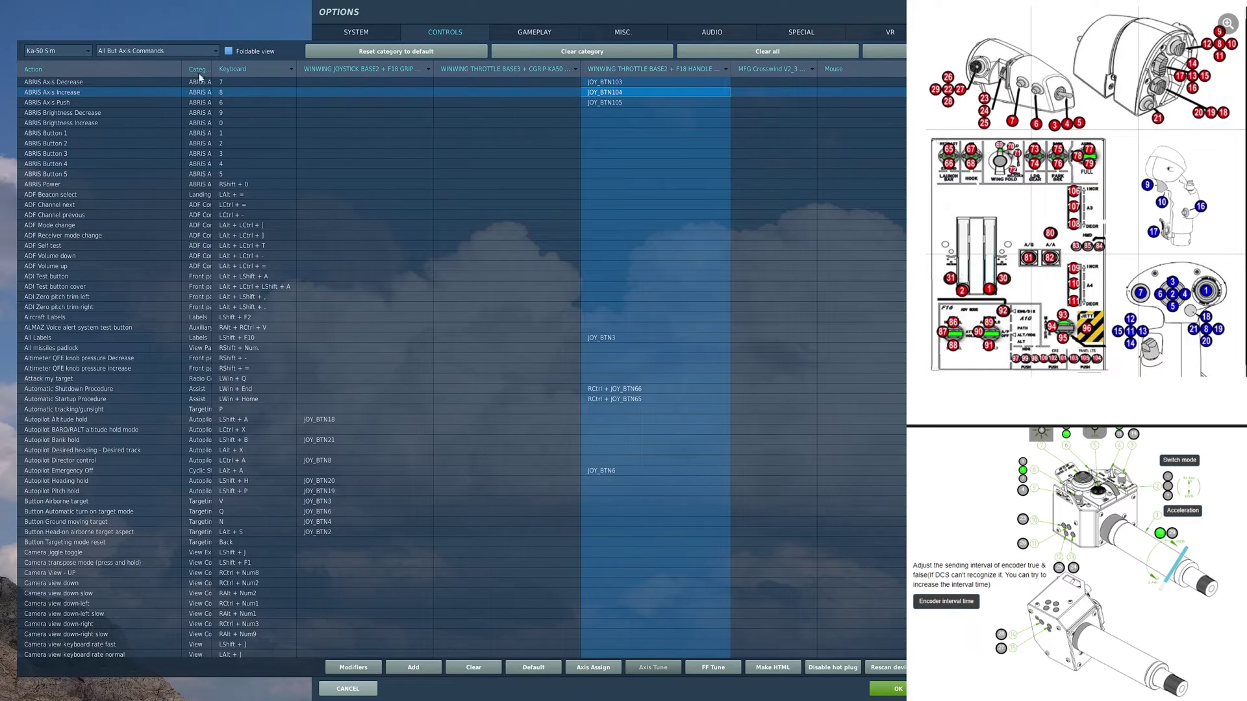
- Compare the F18 throttle handle bindings for ABRIS Axis Decrease and ABRIS Axis Increase
key(Up)
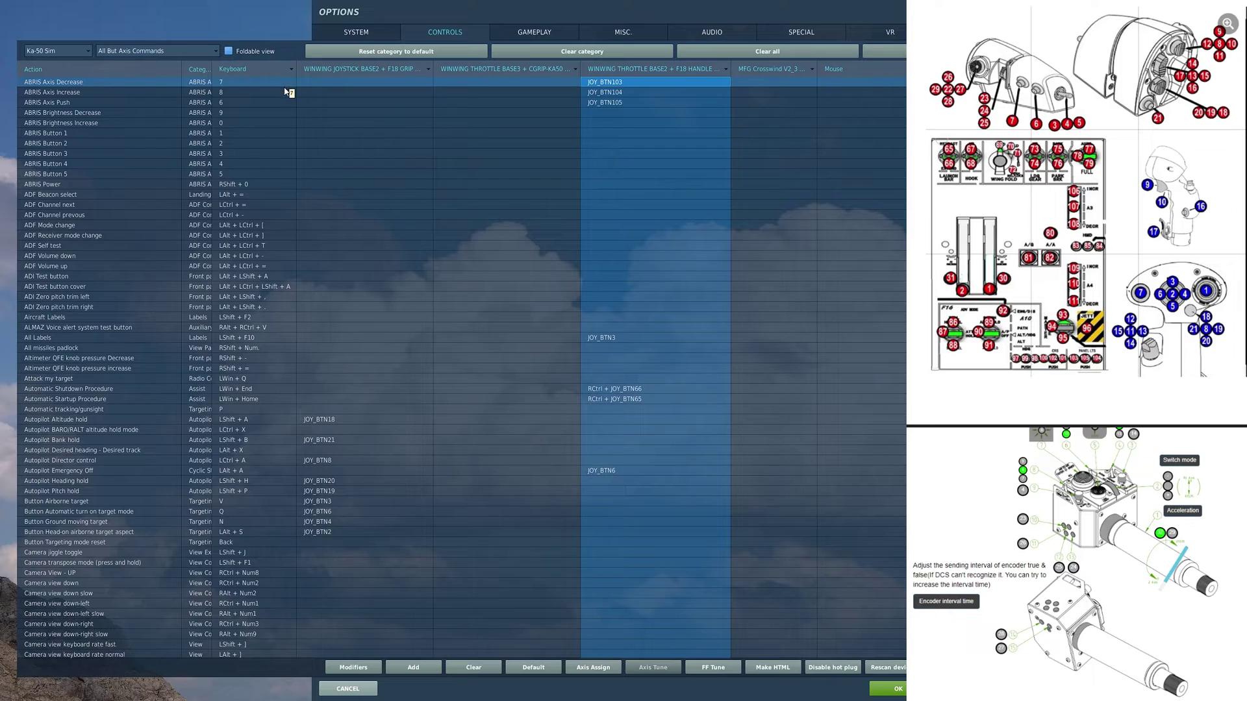
key(Down)
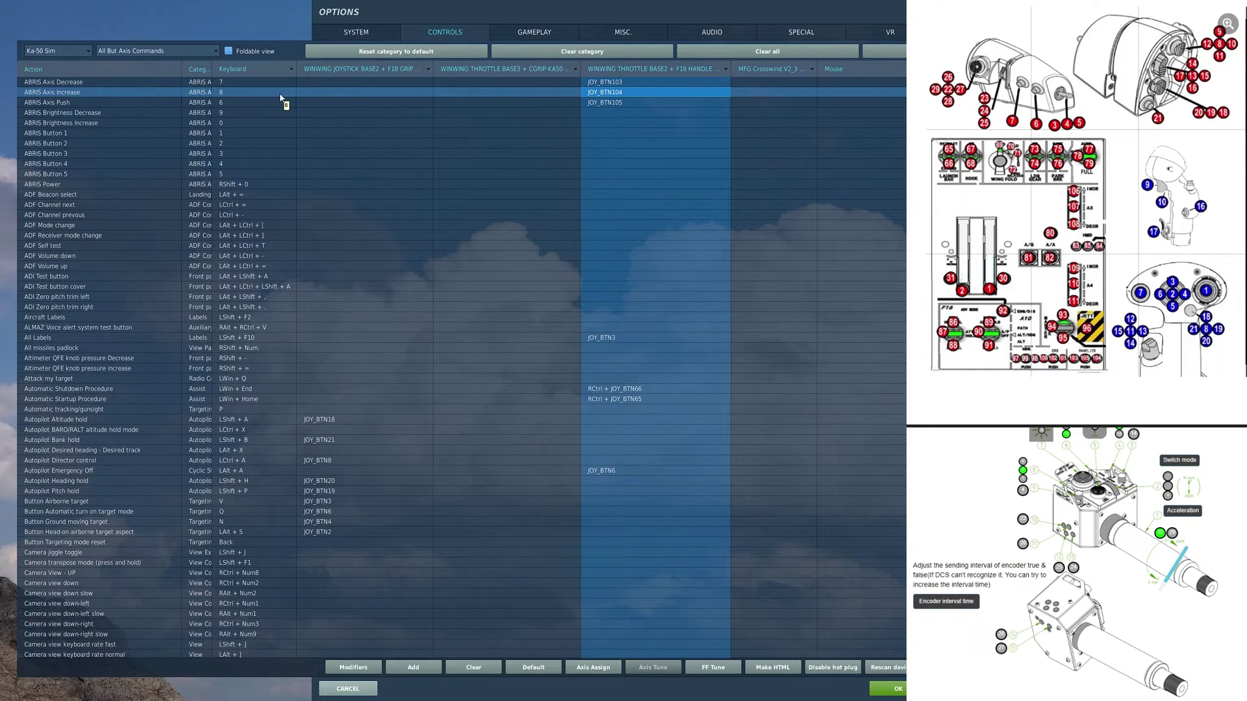
key(Down)
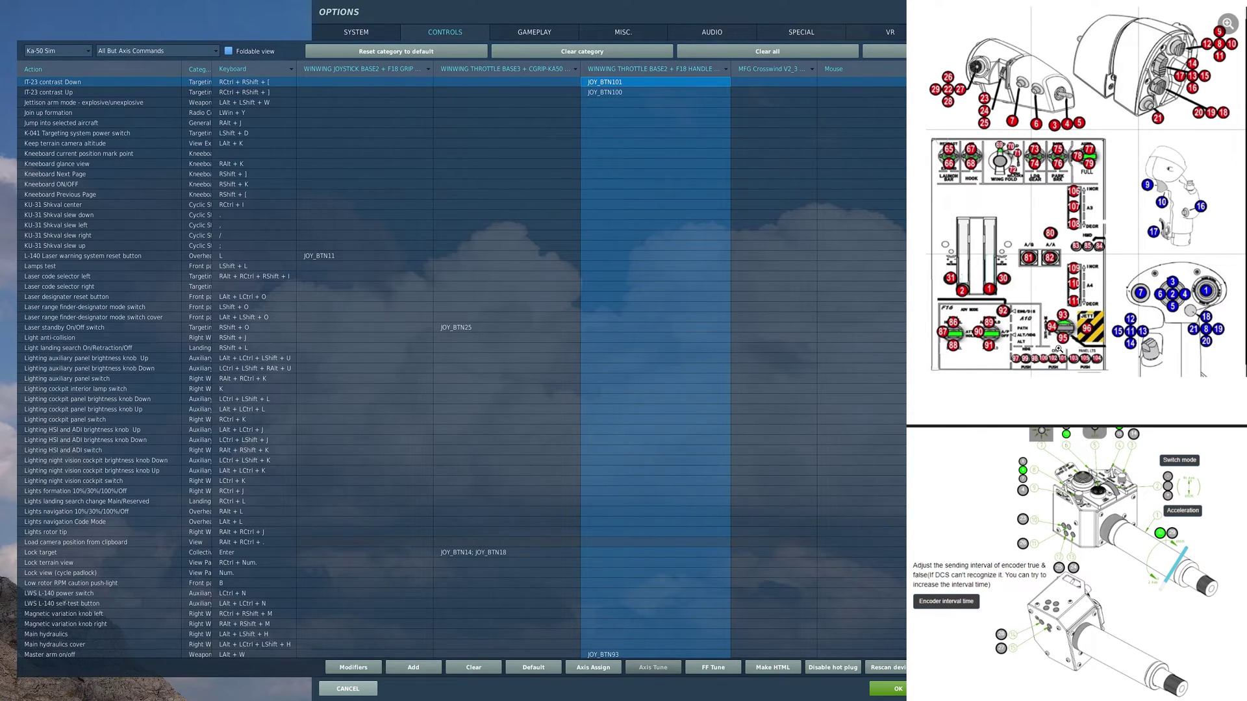
- Check the F18 throttle handle bindings for IT-23 contrast up and contrast down
click(234, 94)
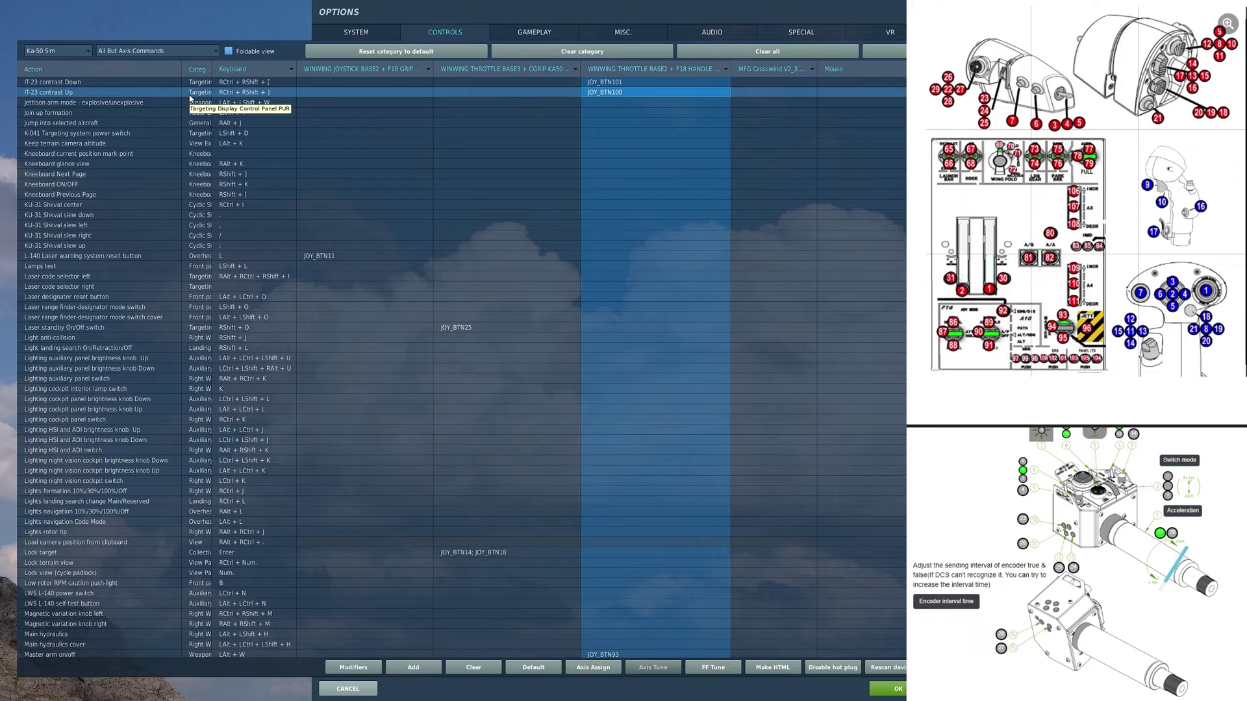
key(Up)
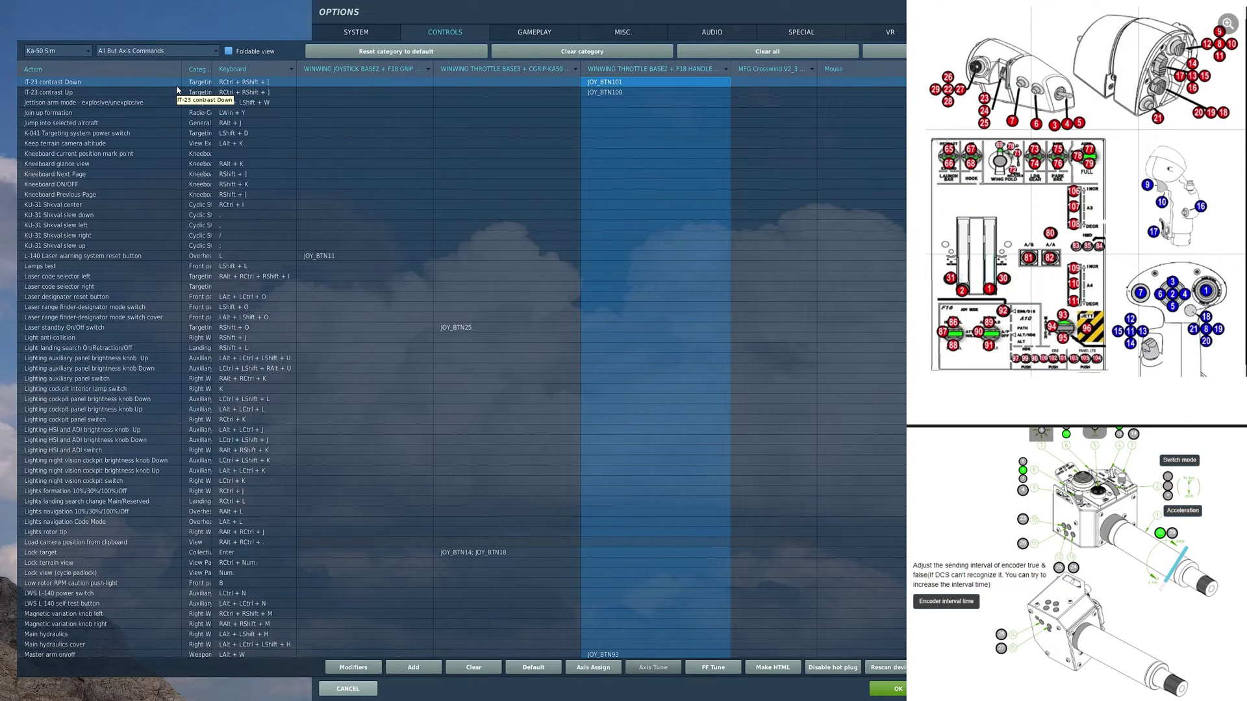
click(172, 92)
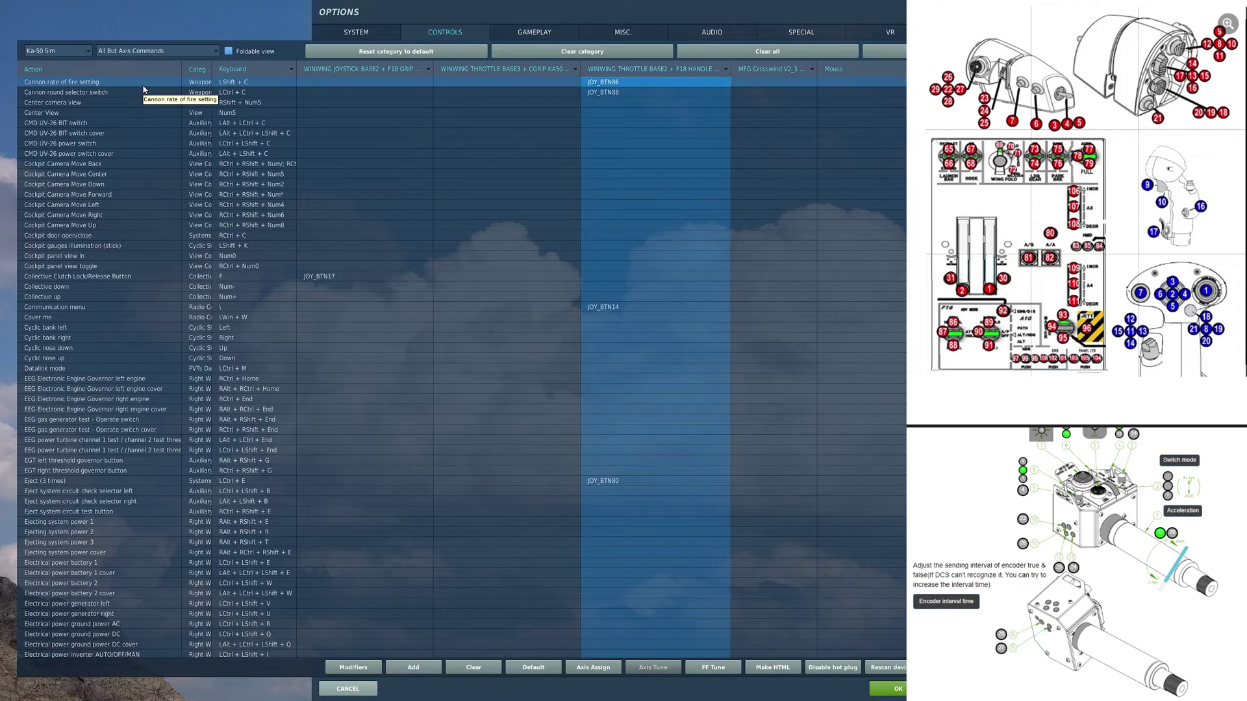
- Check the throttle handle bindings for the cannon rate of fire setting and the cannon round selector switch
key(Down)
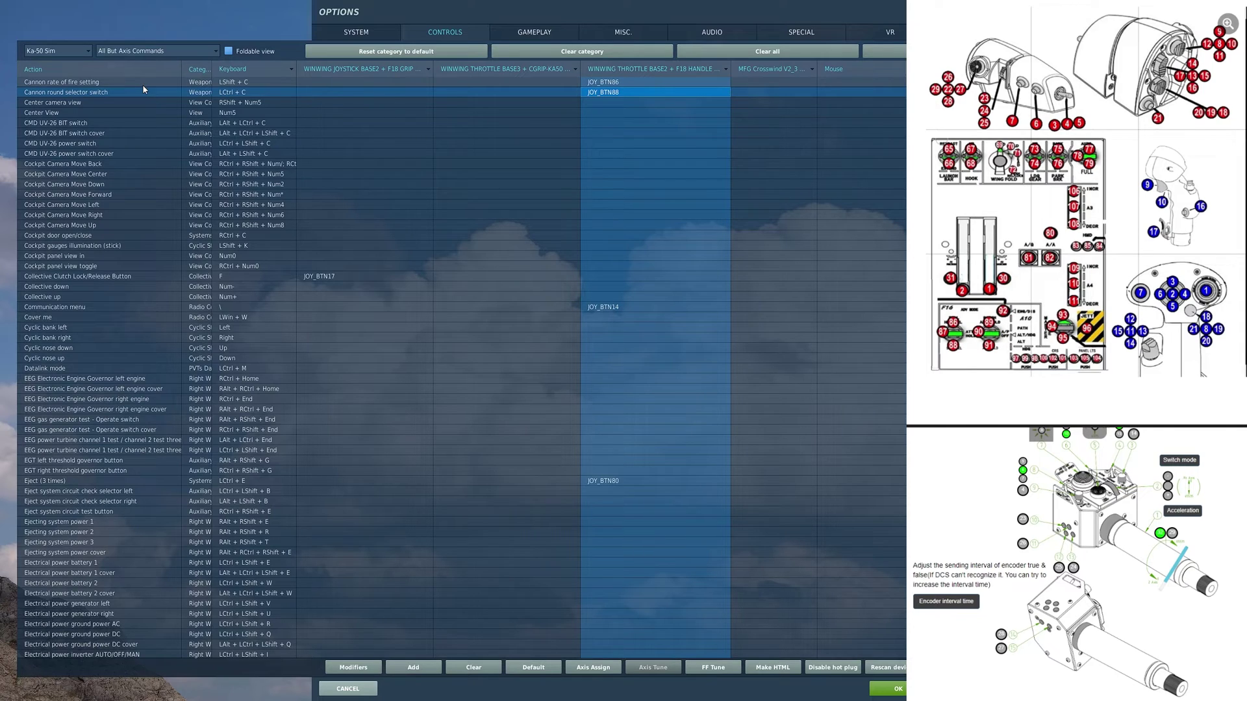
key(Up)
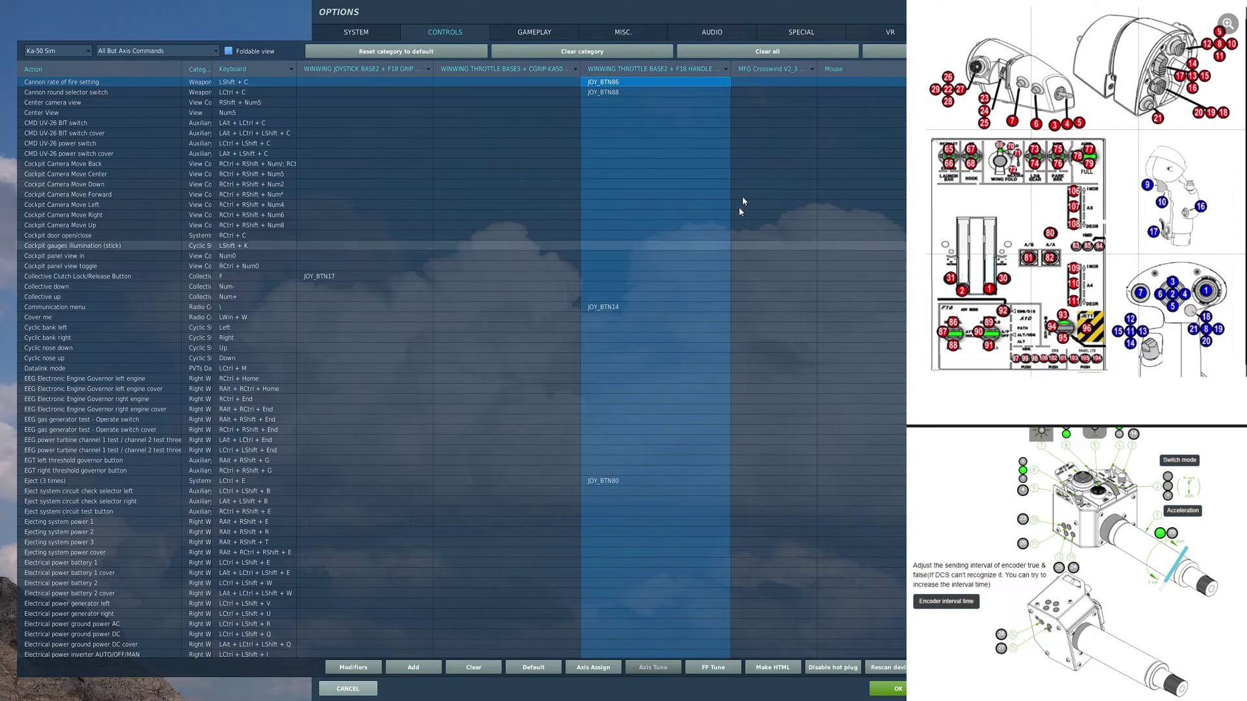
key(Down)
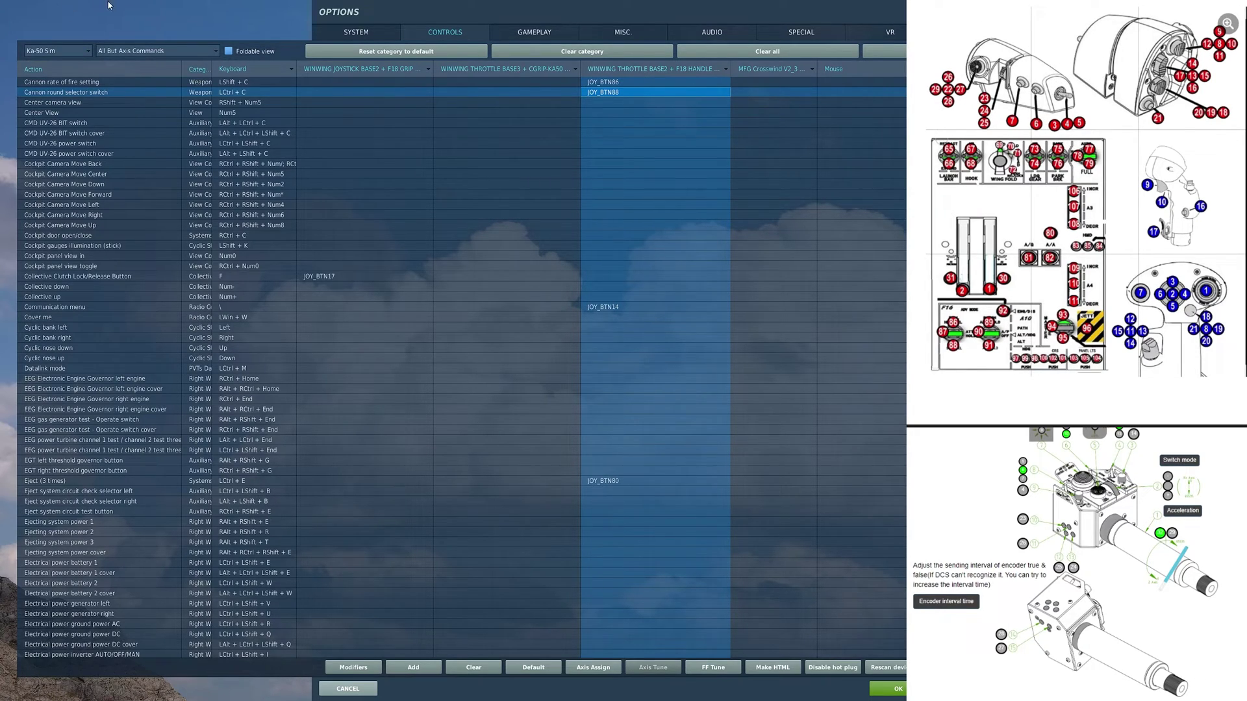
- Examine the F18 throttle handle bindings for the green, red, white and yellow signal flares
key(Home)
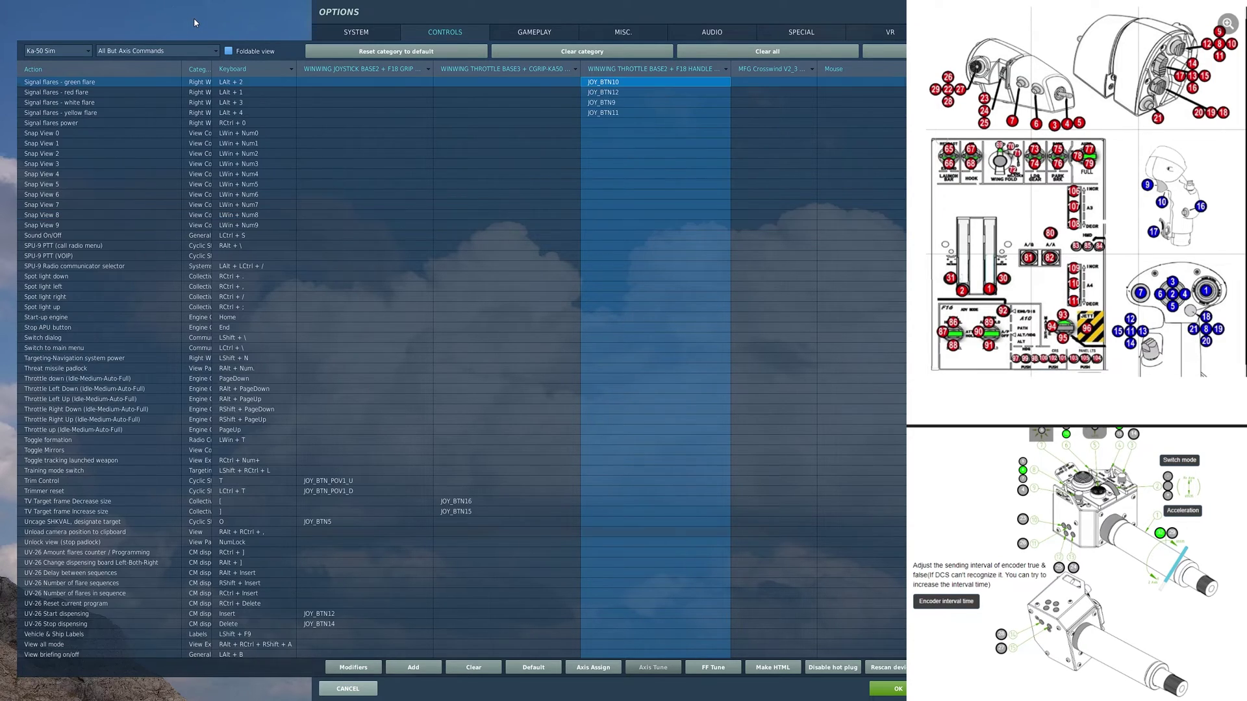
key(Down)
key(Down)
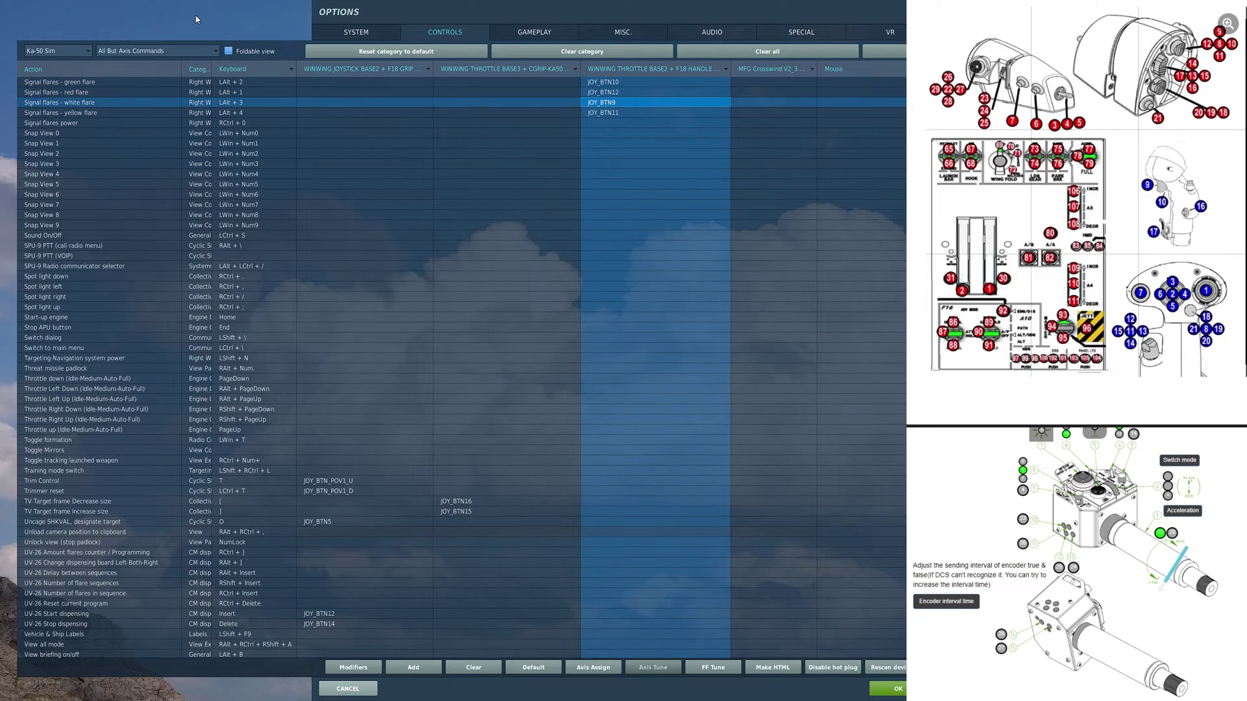
key(Down)
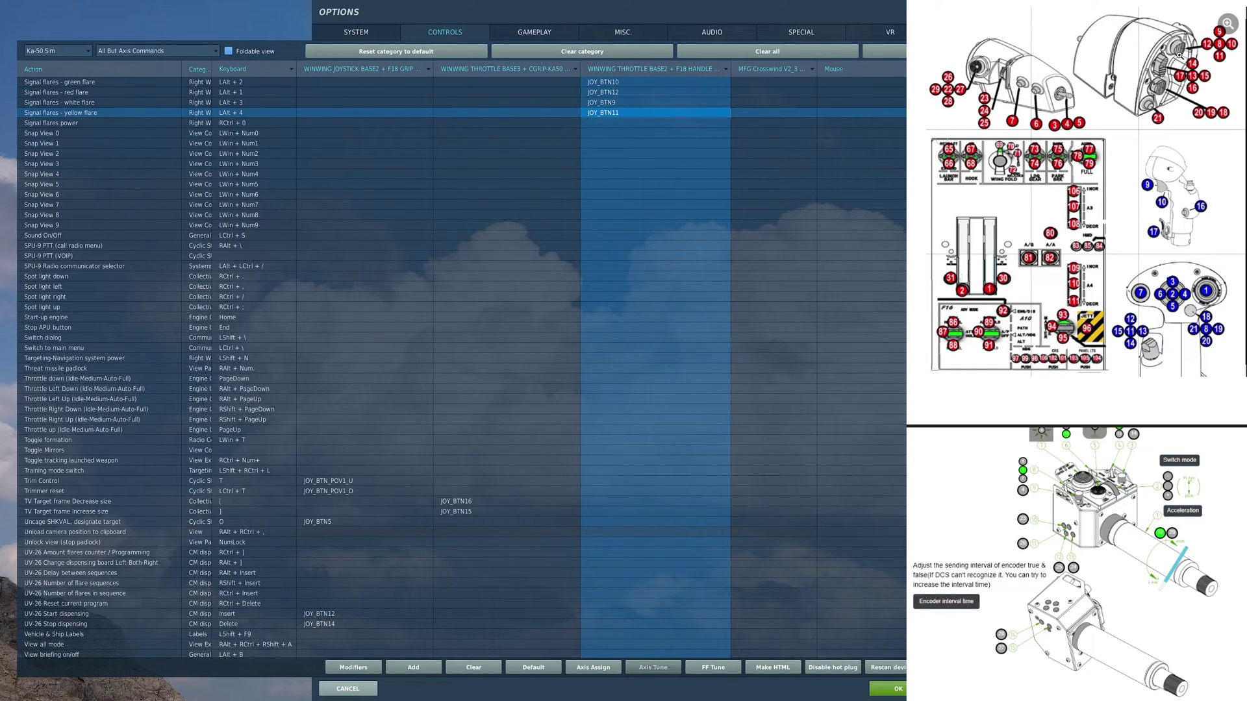
key(Up)
key(Up)
key(Up)
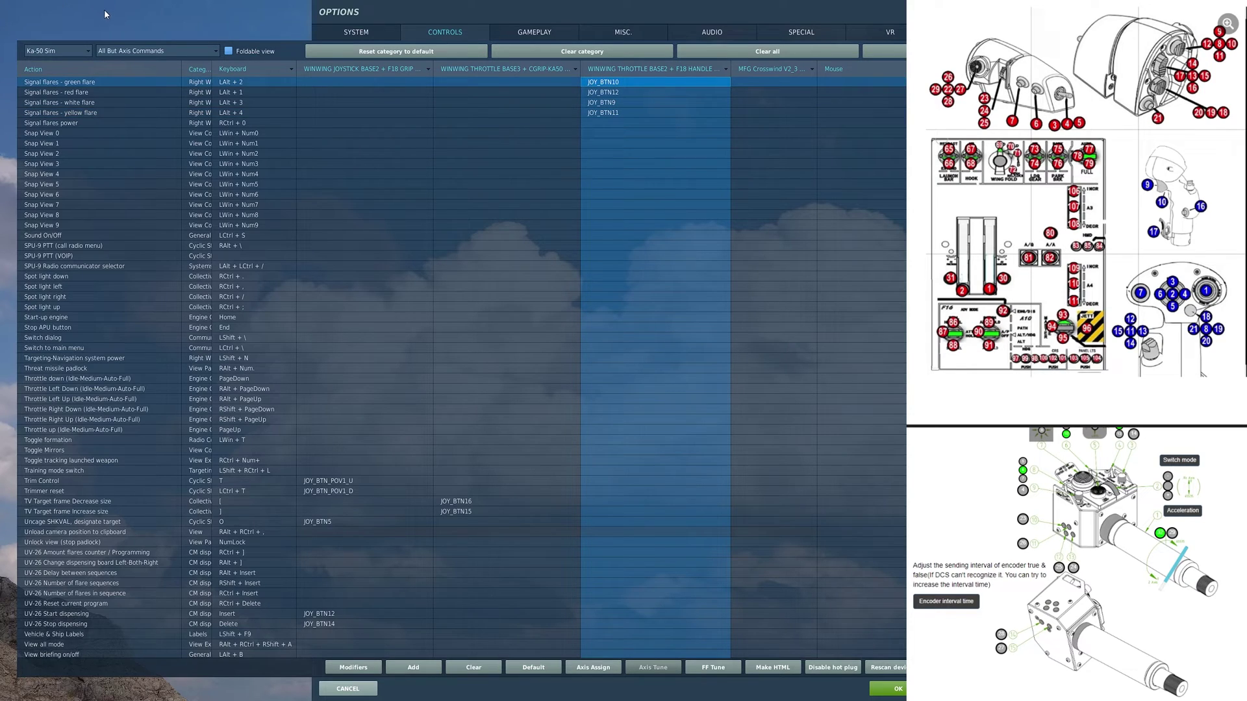
key(Down)
key(Down)
key(Down)
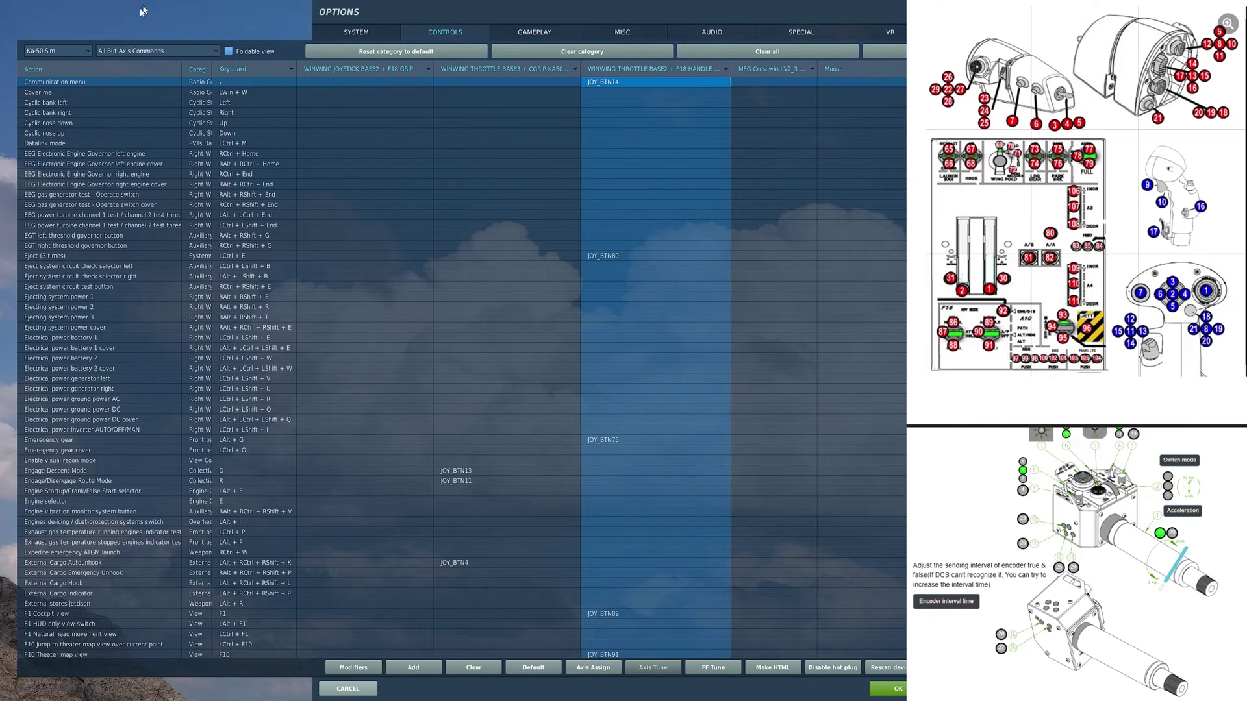
- Show the Axis Commands category and check the collective grip bindings for the Absolute SHKVAL horizontal and vertical slew
click(139, 51)
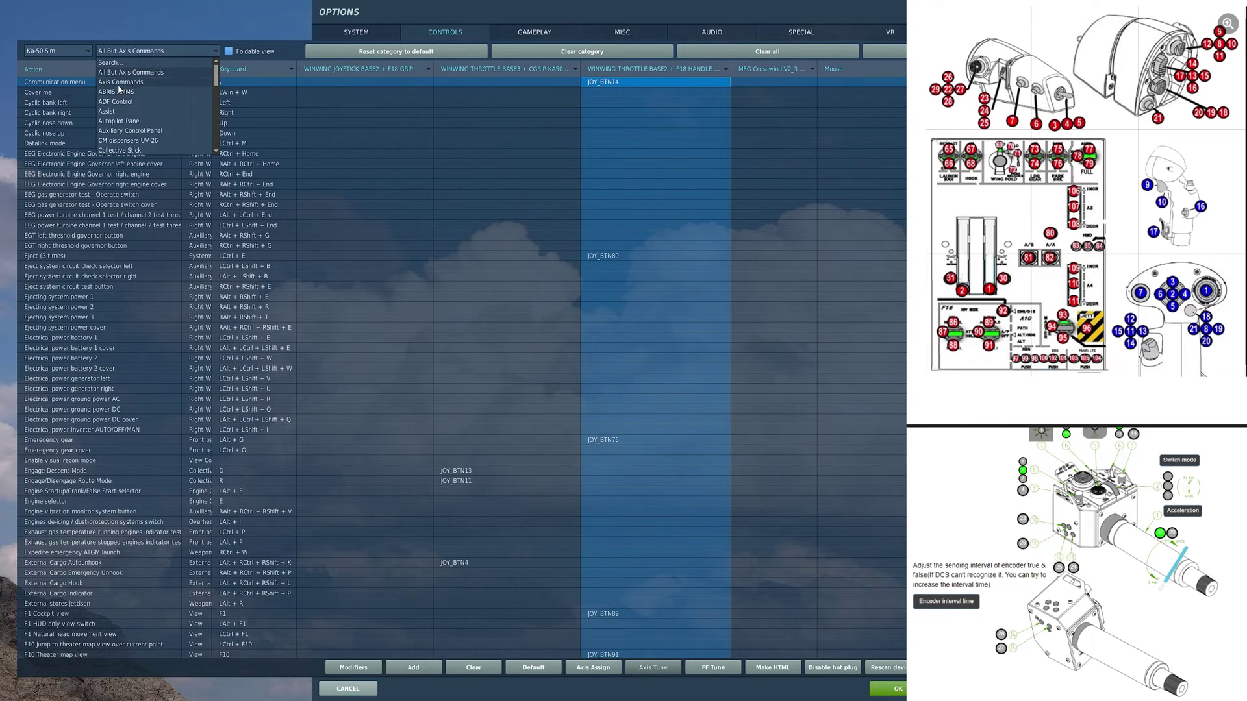
click(127, 82)
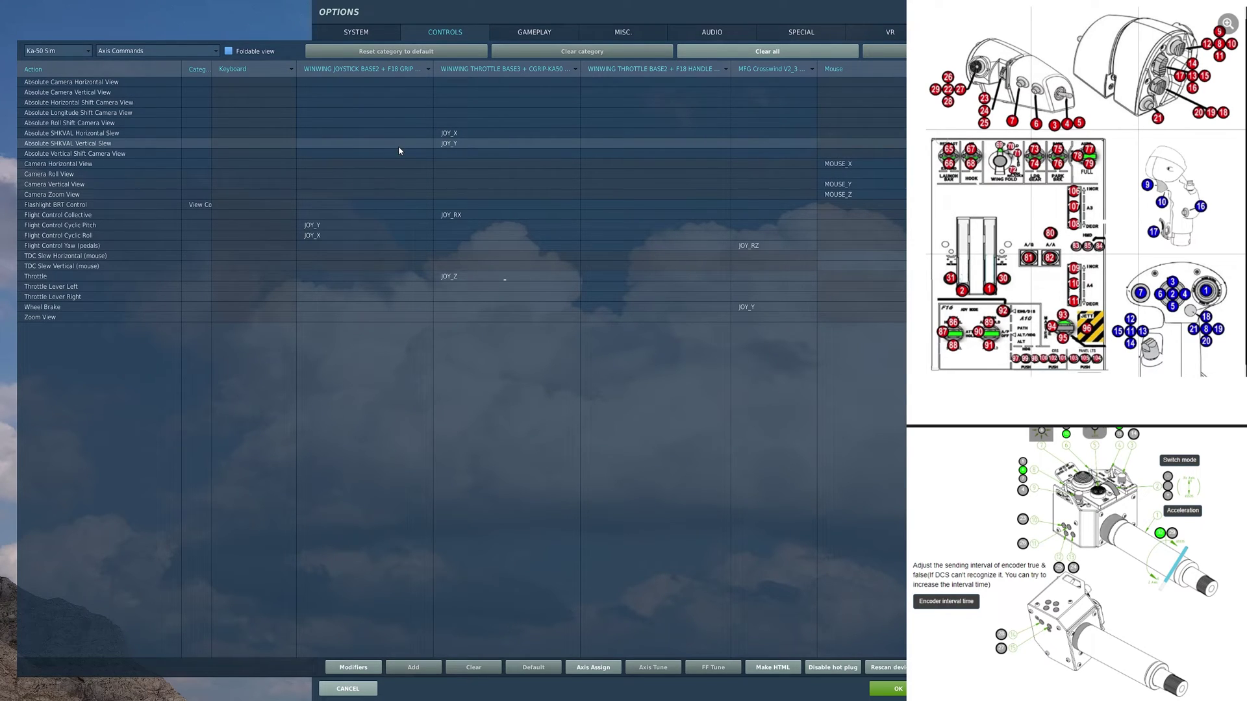
click(441, 143)
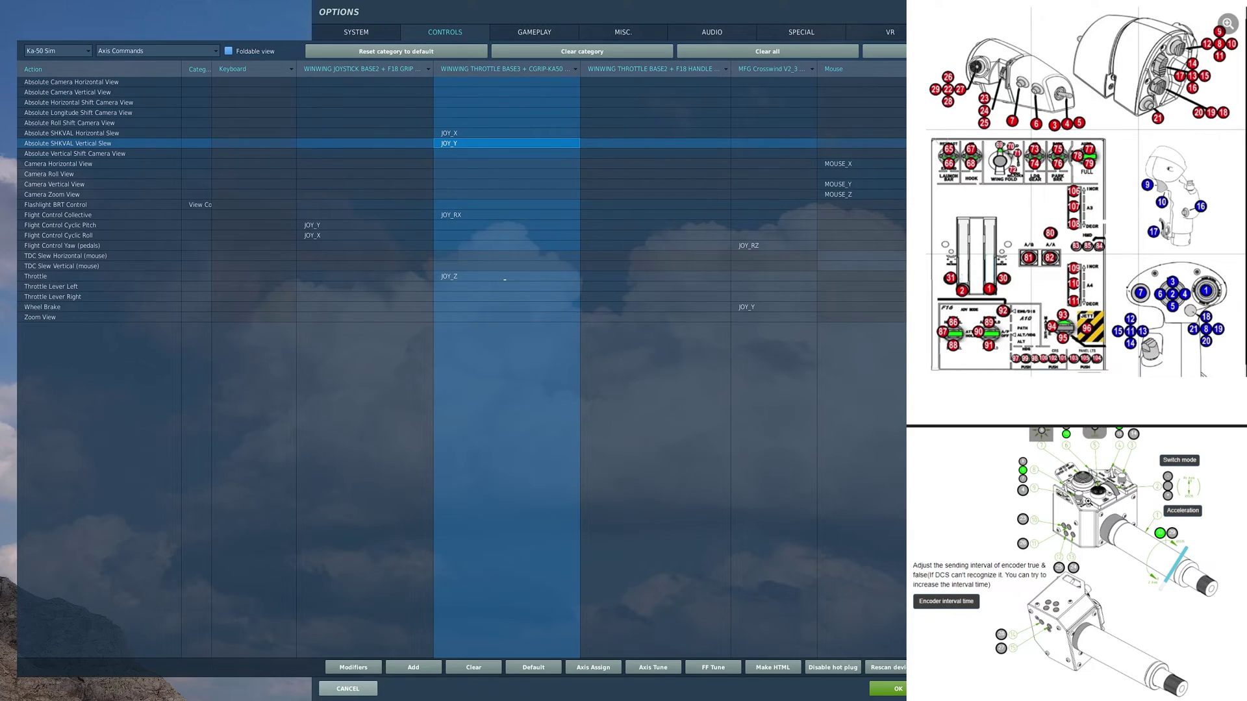
click(477, 133)
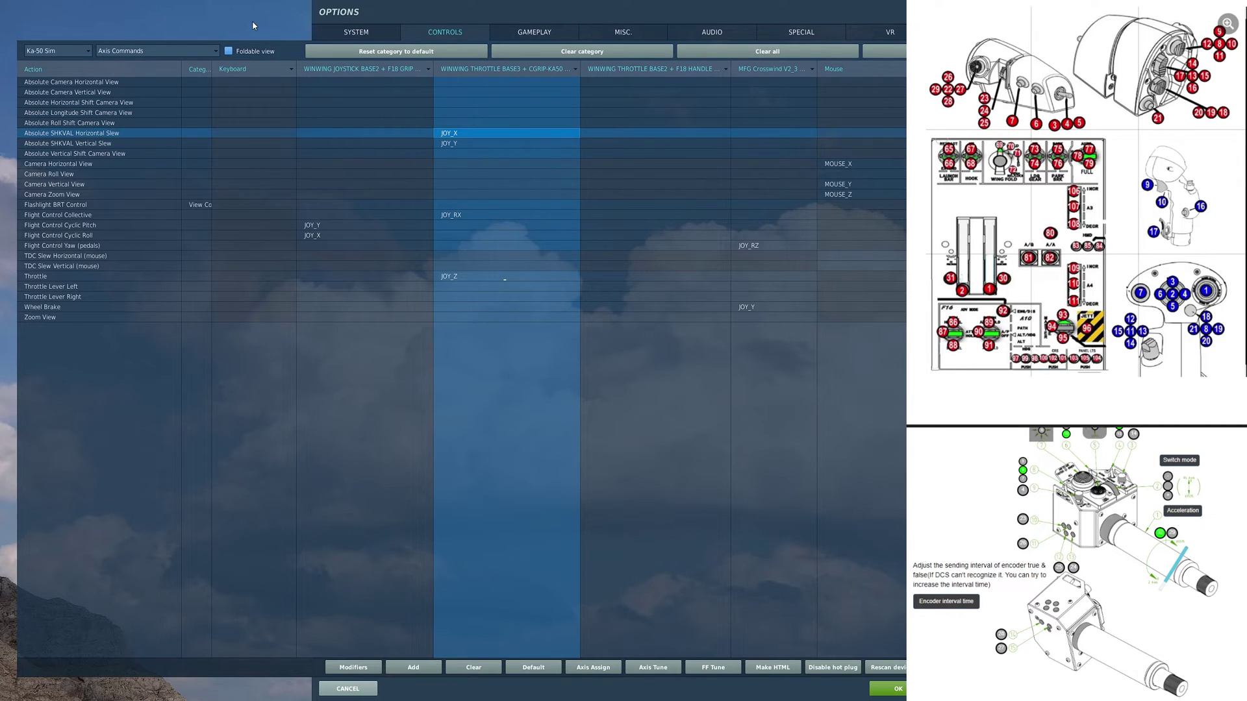
click(375, 135)
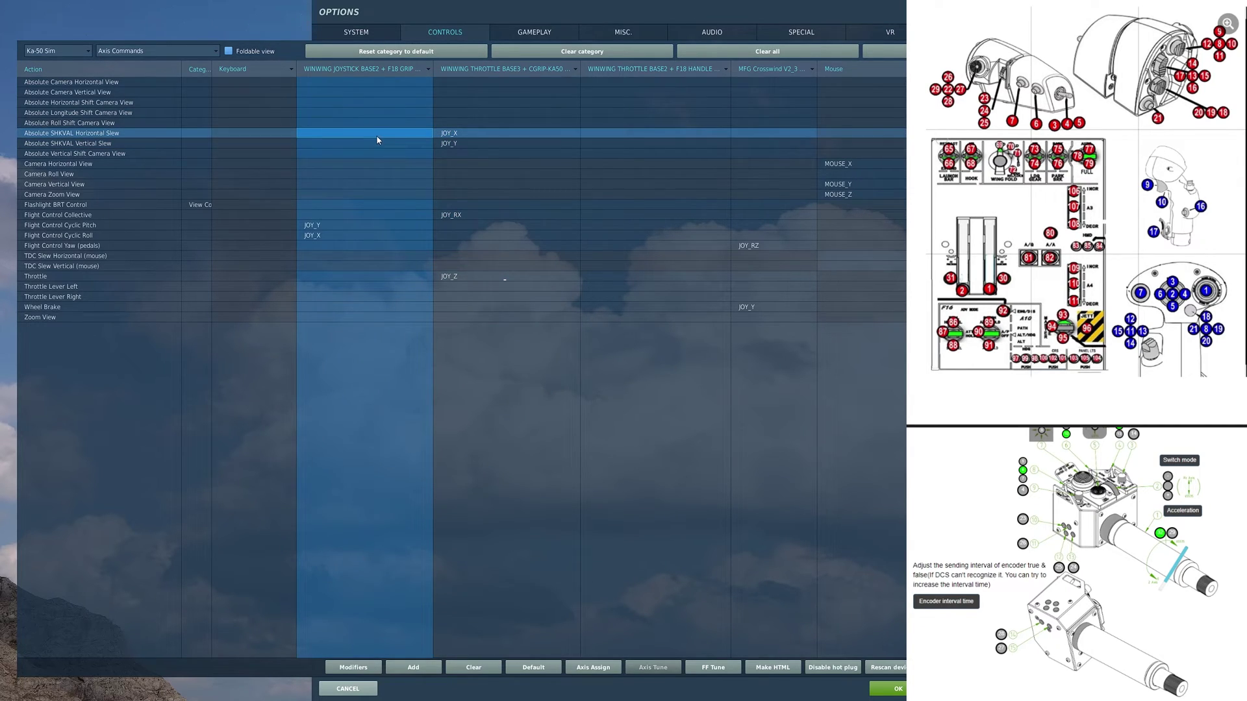
- Inspect the axis tuning of the Absolute SHKVAL Vertical Slew on the collective grip, then close it without changes
click(472, 145)
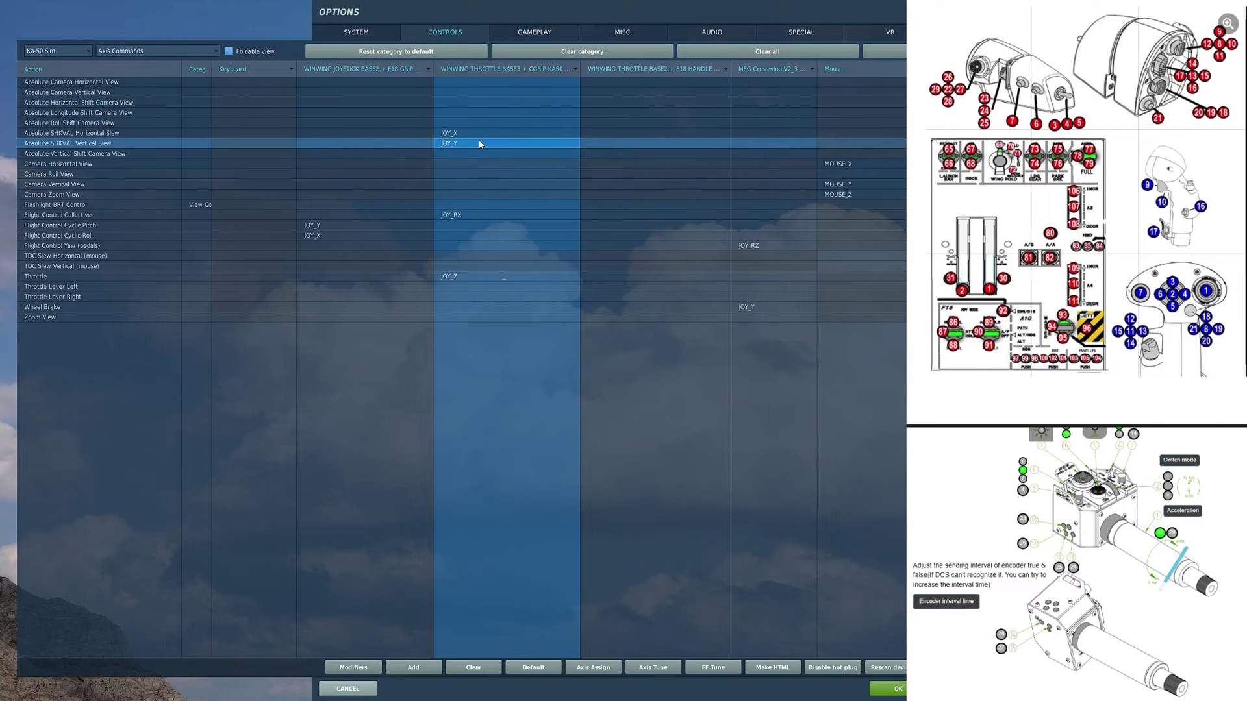
click(643, 667)
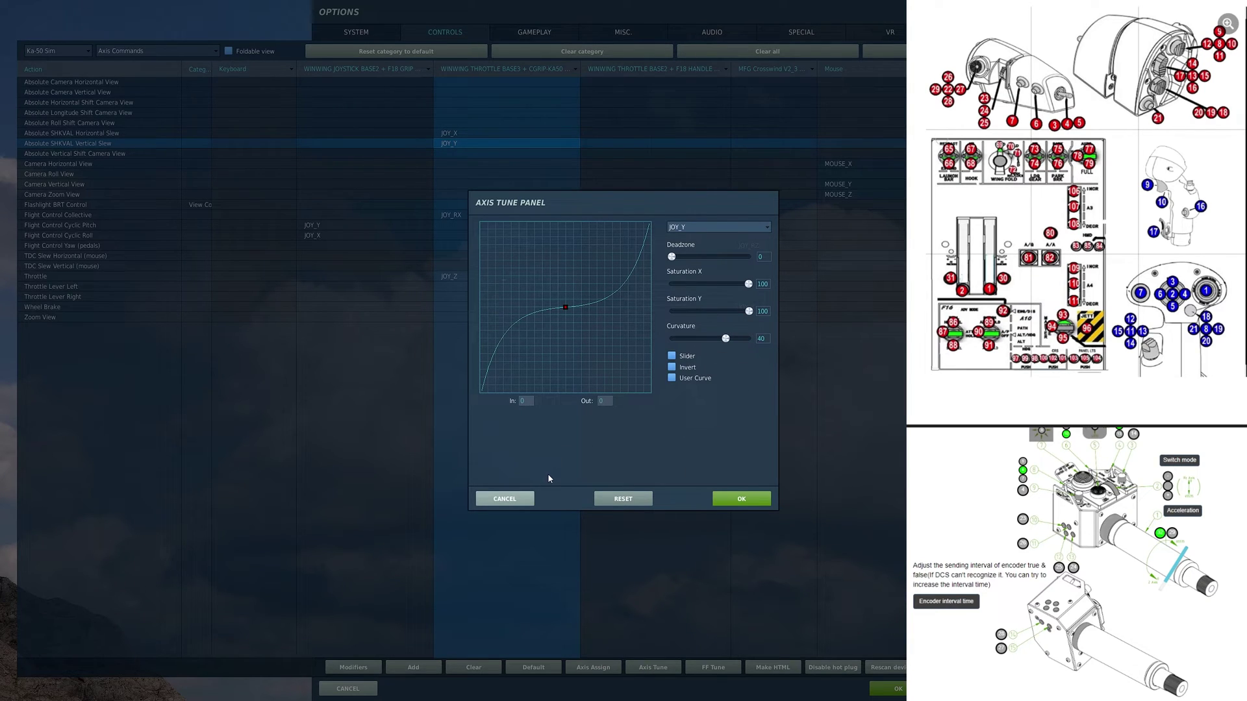
click(513, 498)
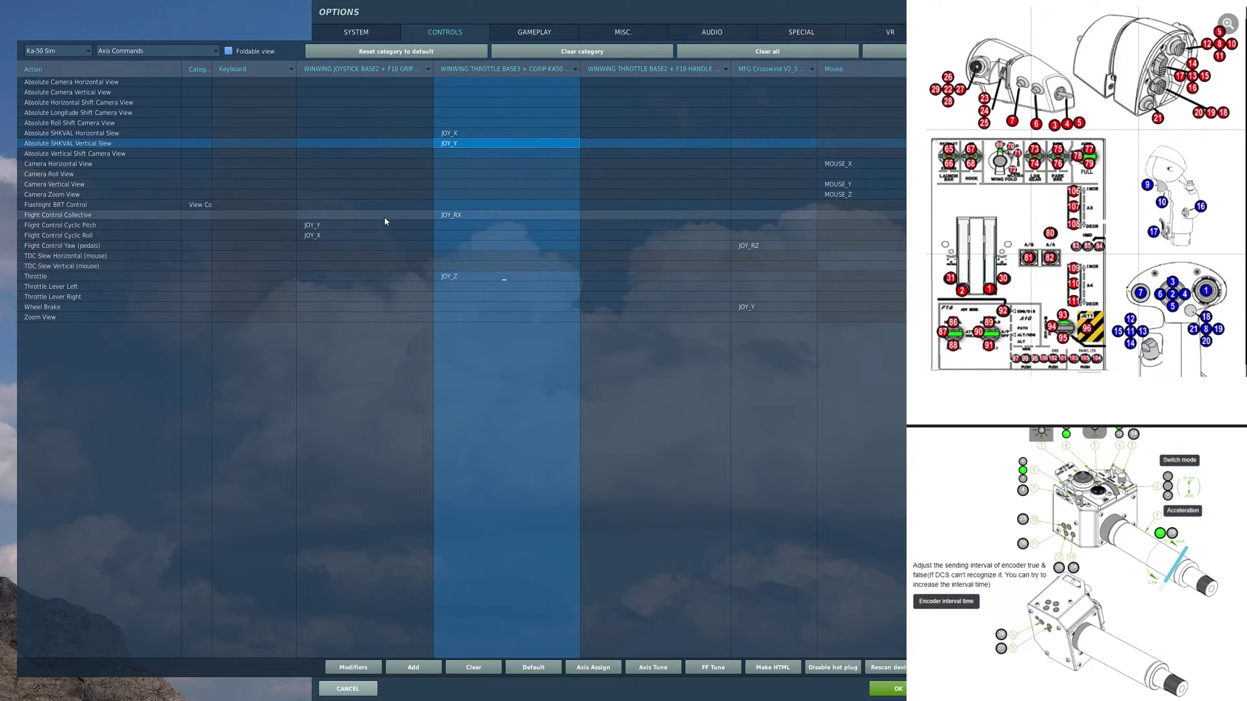
- Inspect the axis tuning of the Flight Control Collective on the collective grip and leave it without changes
click(475, 215)
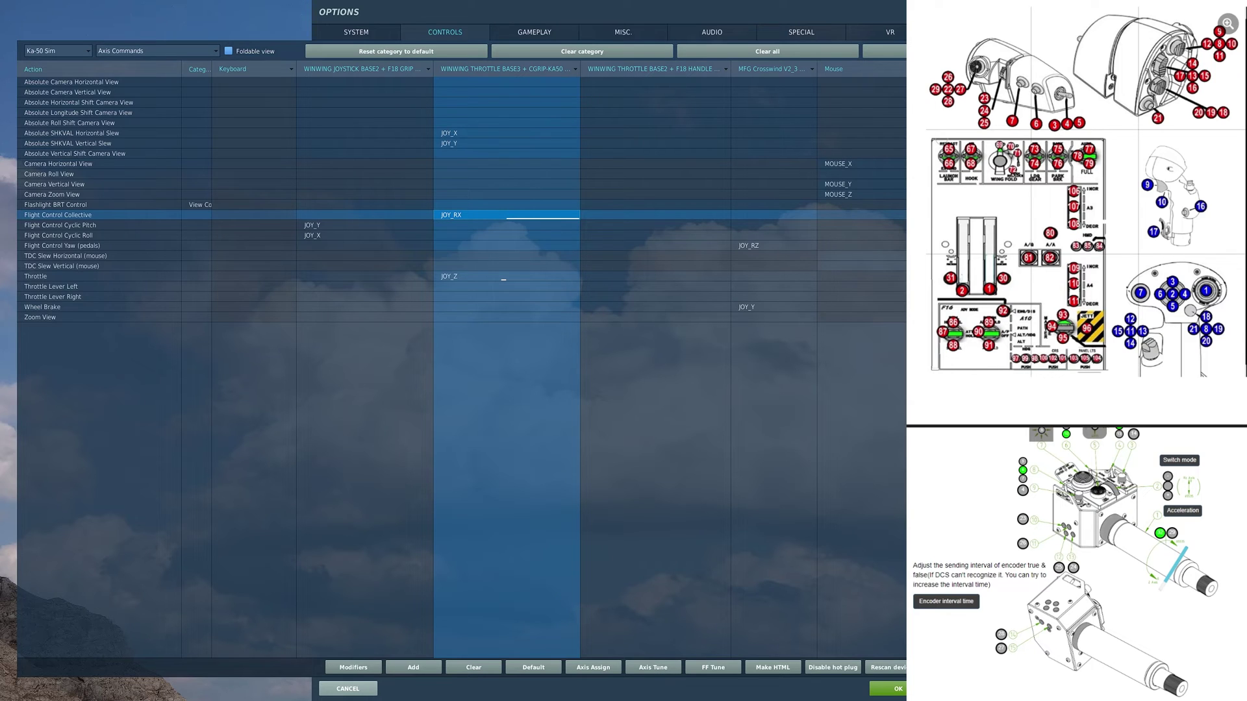
click(643, 665)
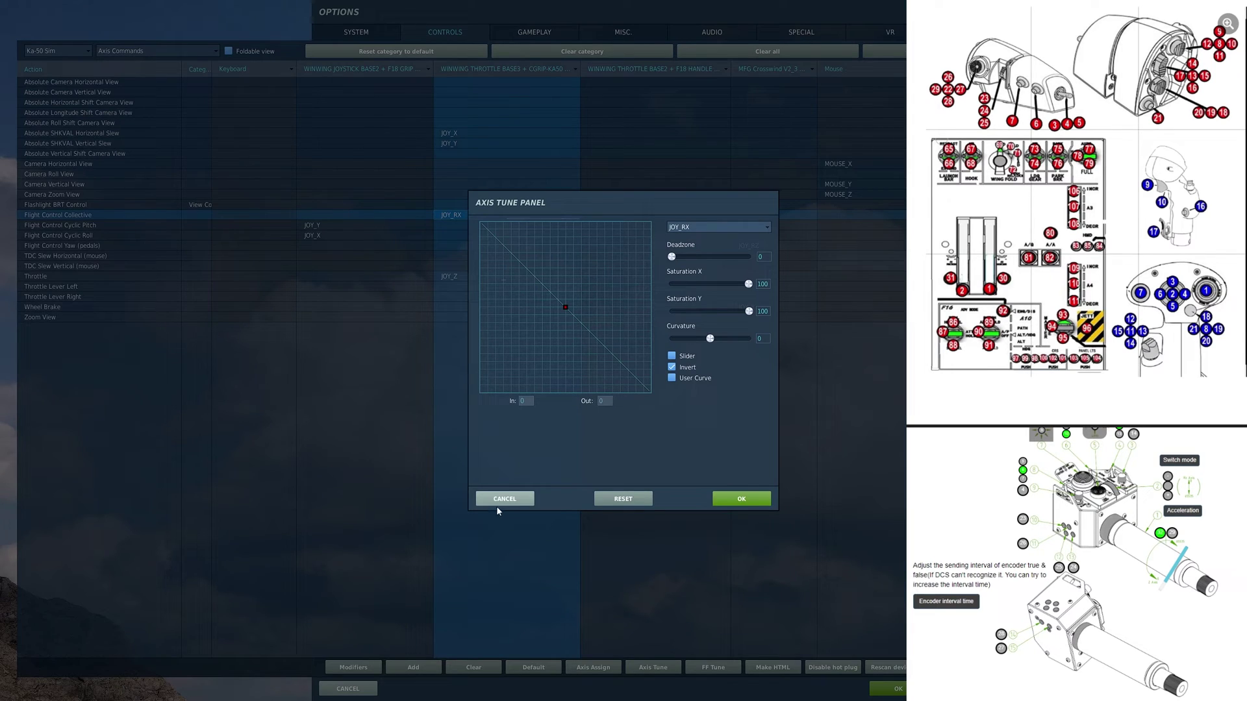
click(497, 502)
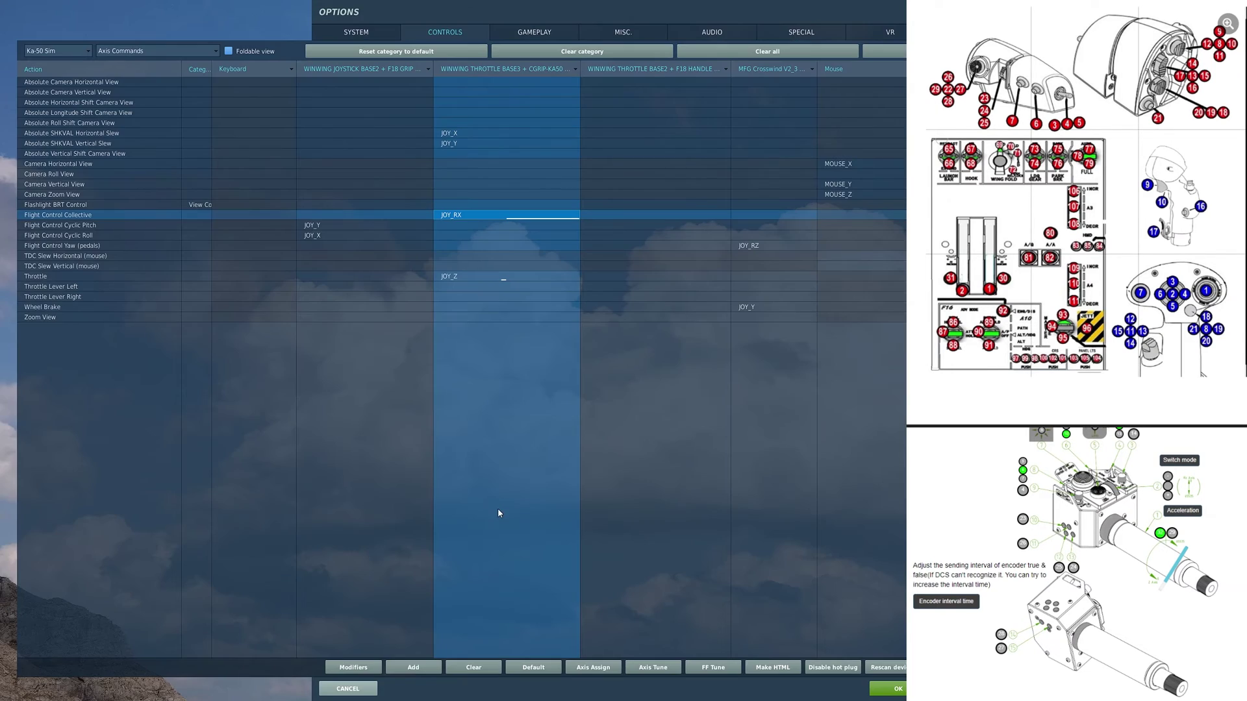
- Inspect the joystick's axis tuning for Flight Control Cyclic Pitch and Cyclic Roll, leaving both without changes
click(312, 225)
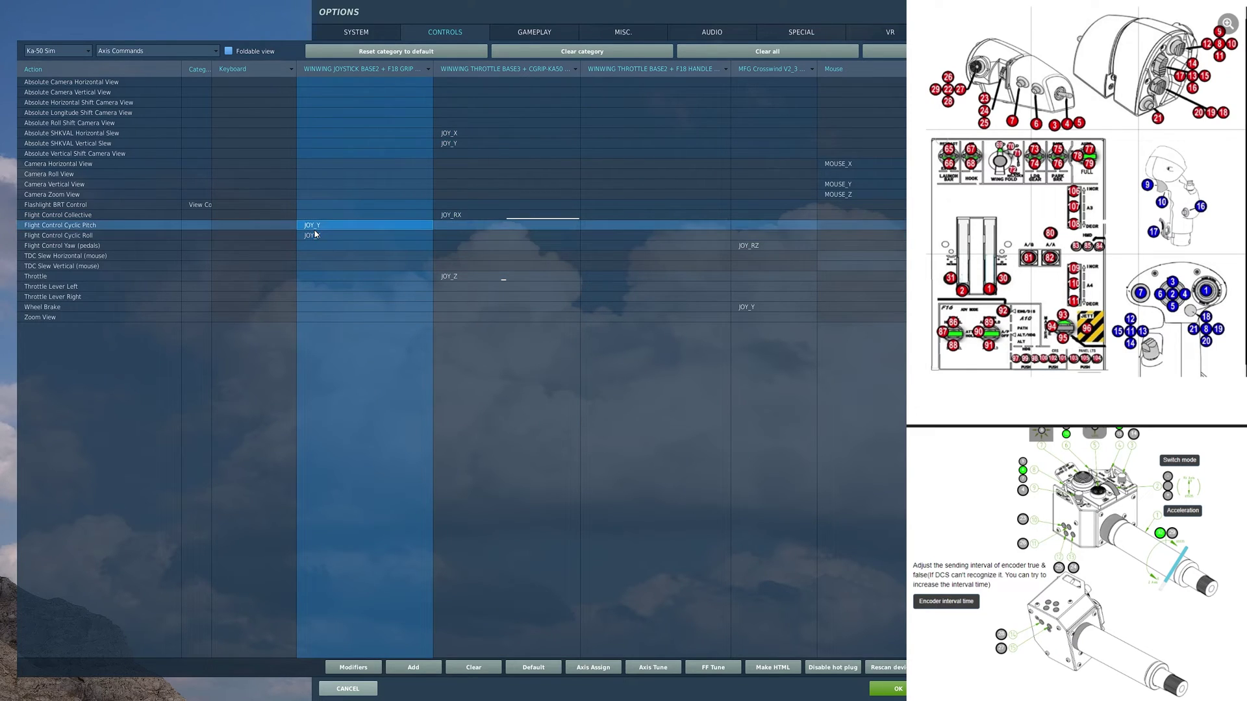
click(315, 235)
click(312, 223)
click(652, 668)
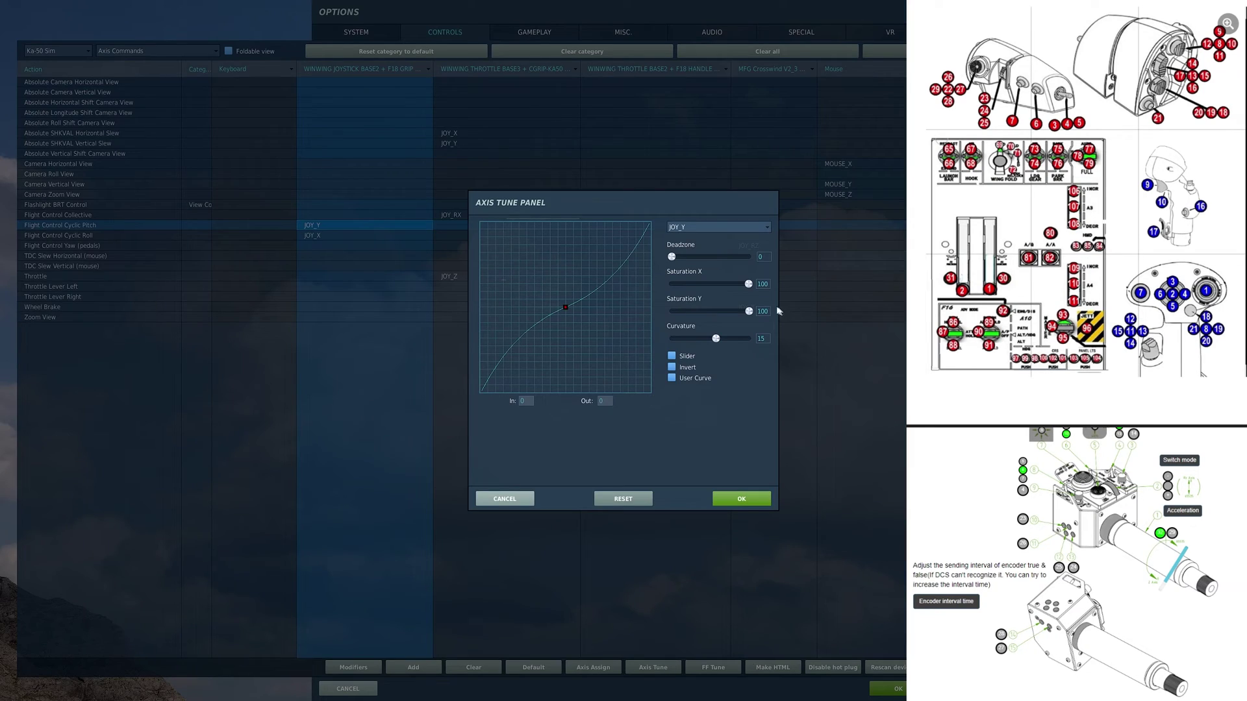
click(510, 498)
click(362, 240)
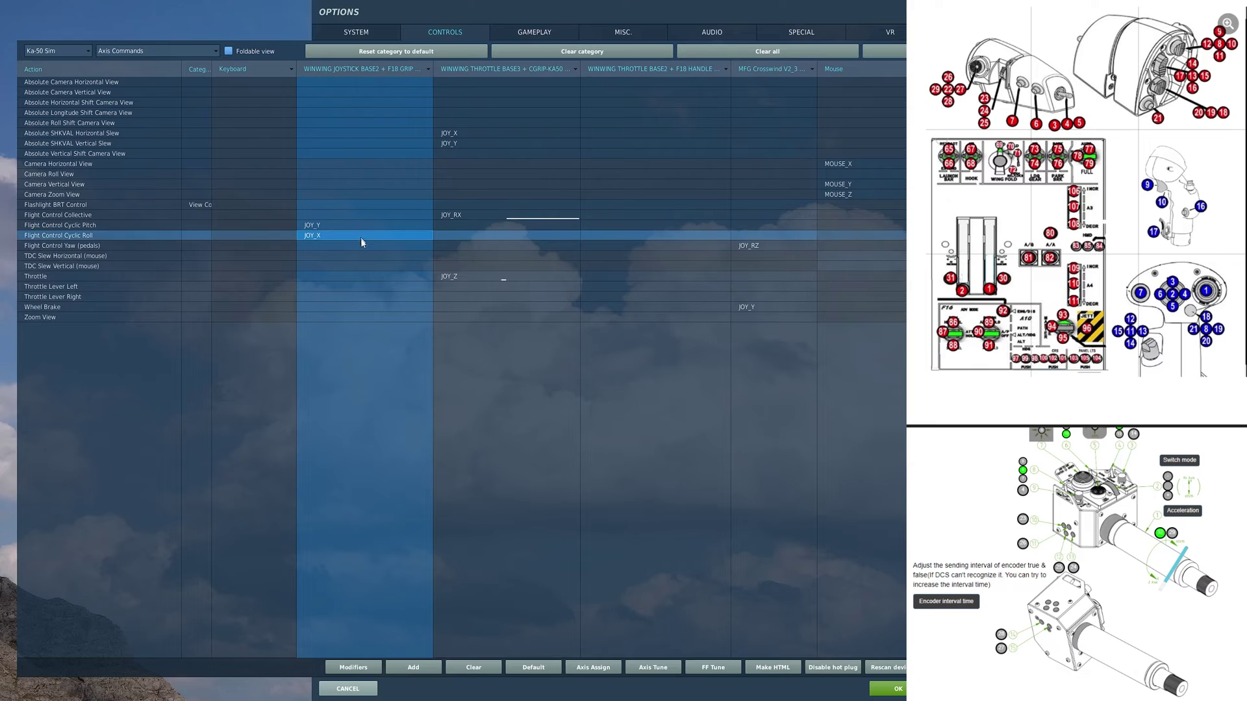
click(653, 667)
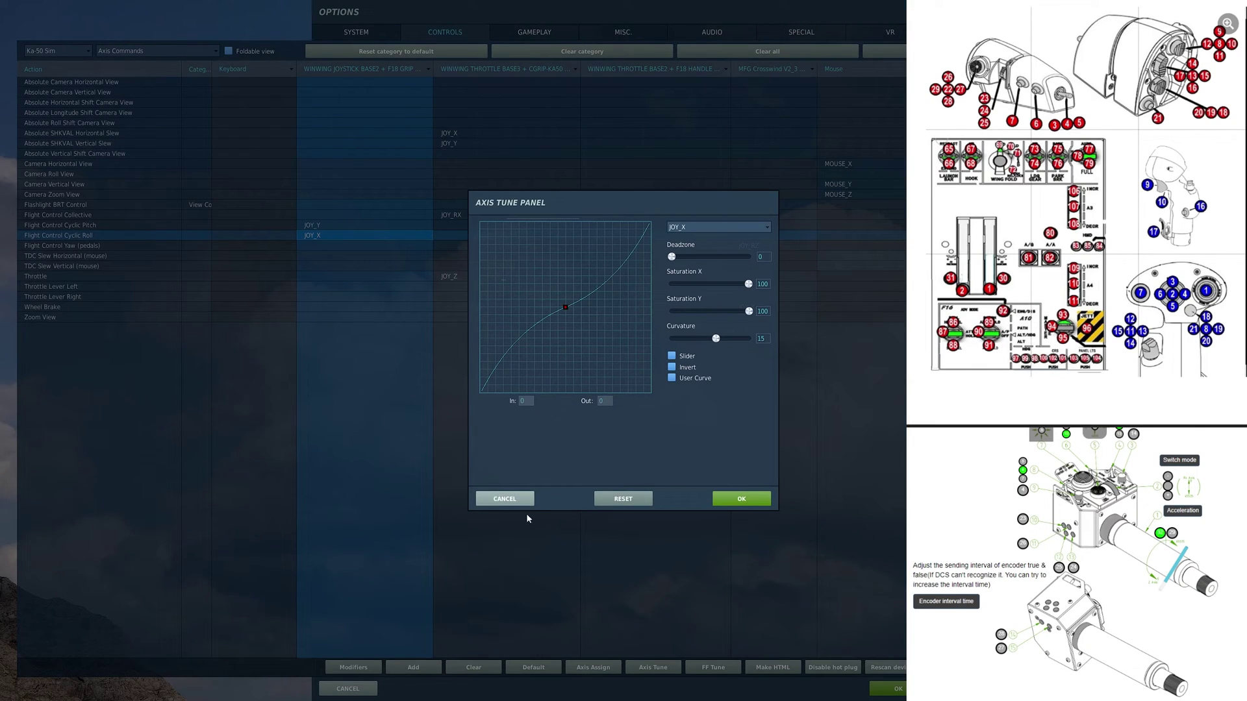
click(484, 499)
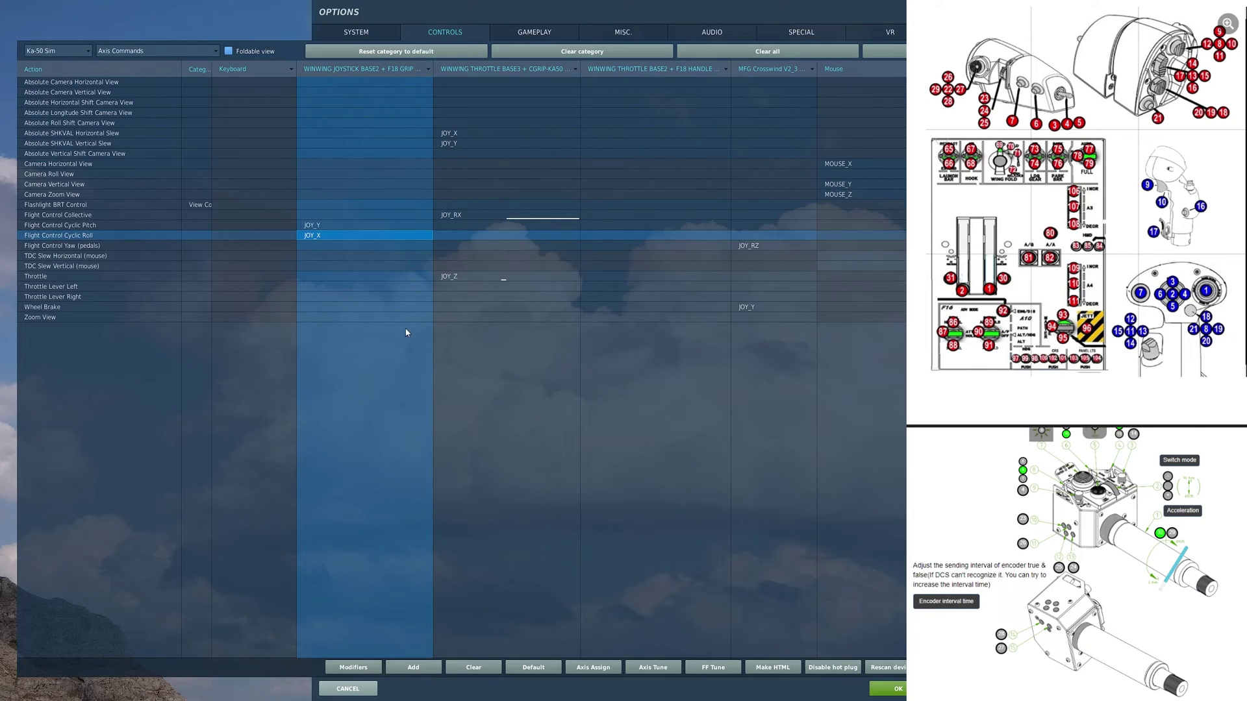
- Inspect the axis tuning of the Throttle on the collective grip and leave it without changes
click(448, 278)
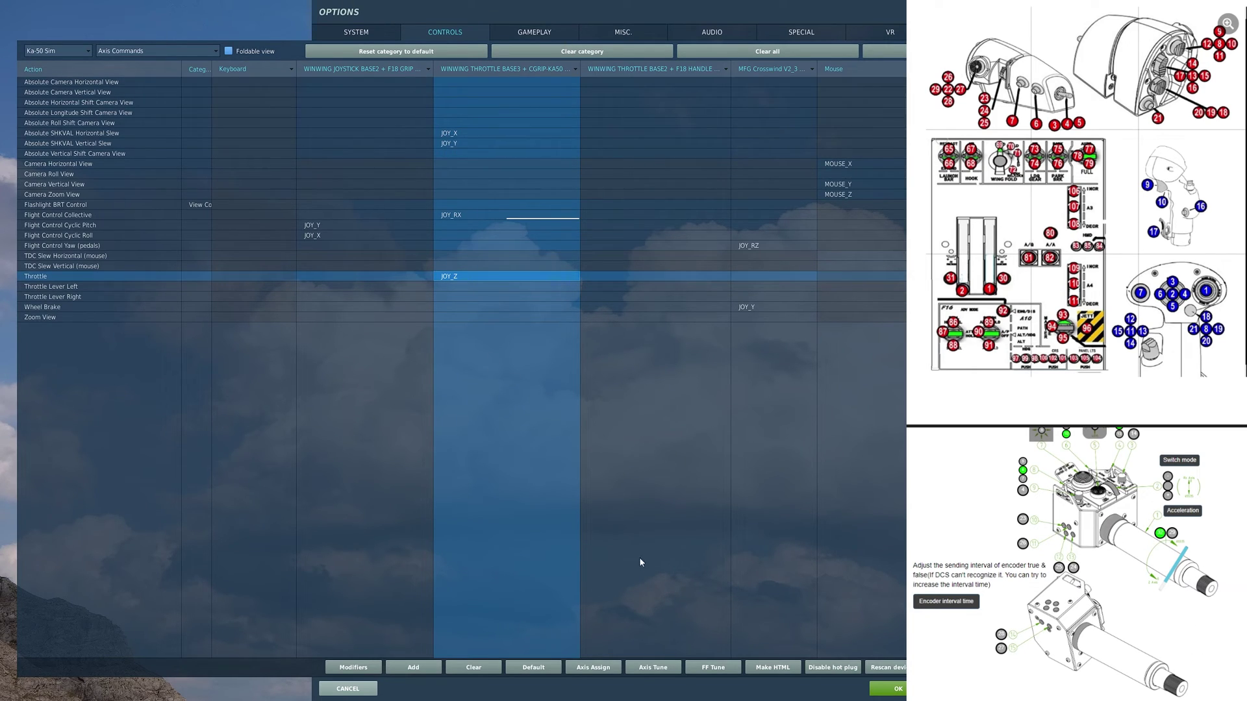
click(653, 667)
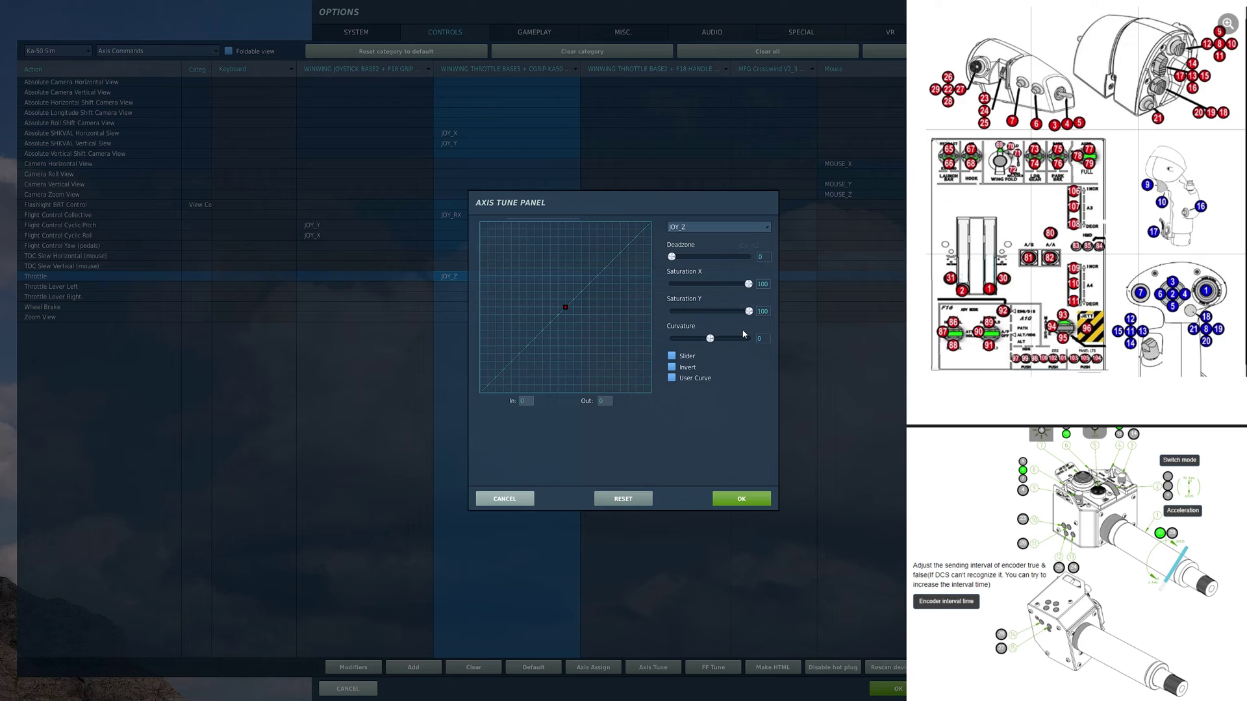
click(503, 498)
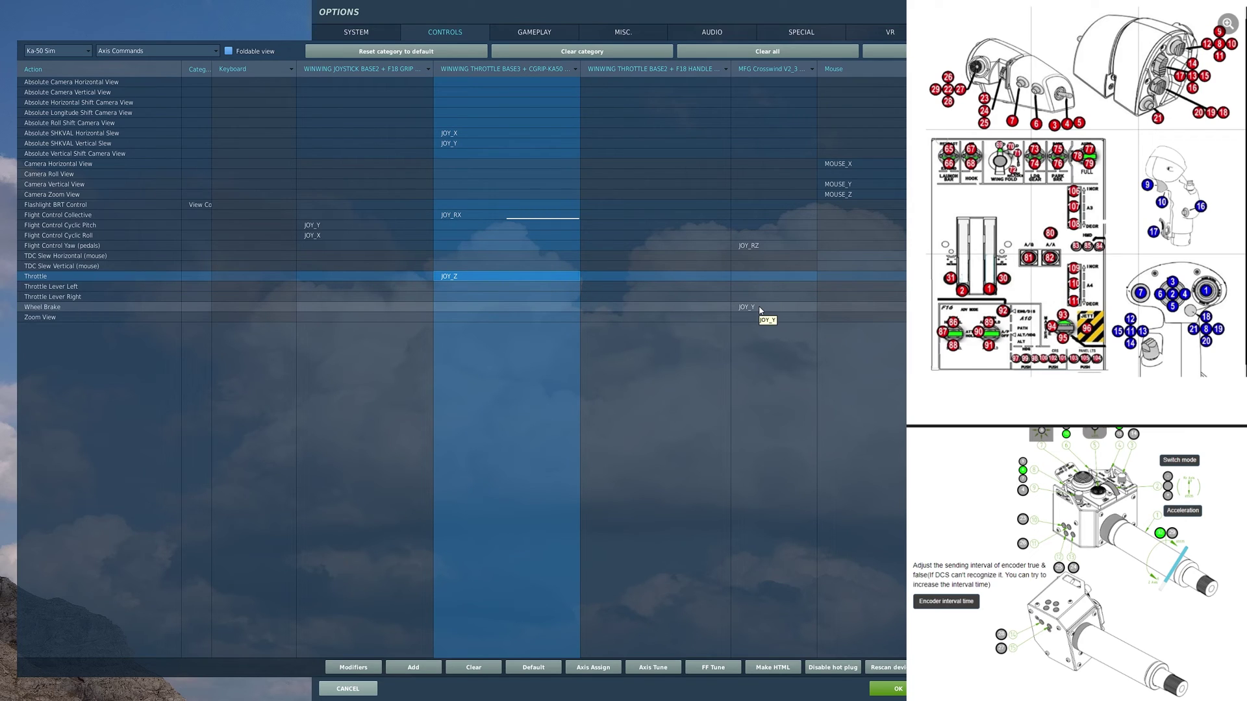
- Inspect the MFG Crosswind pedals' axis tuning for Flight Control Yaw and Wheel Brake, leaving both without changes
click(754, 245)
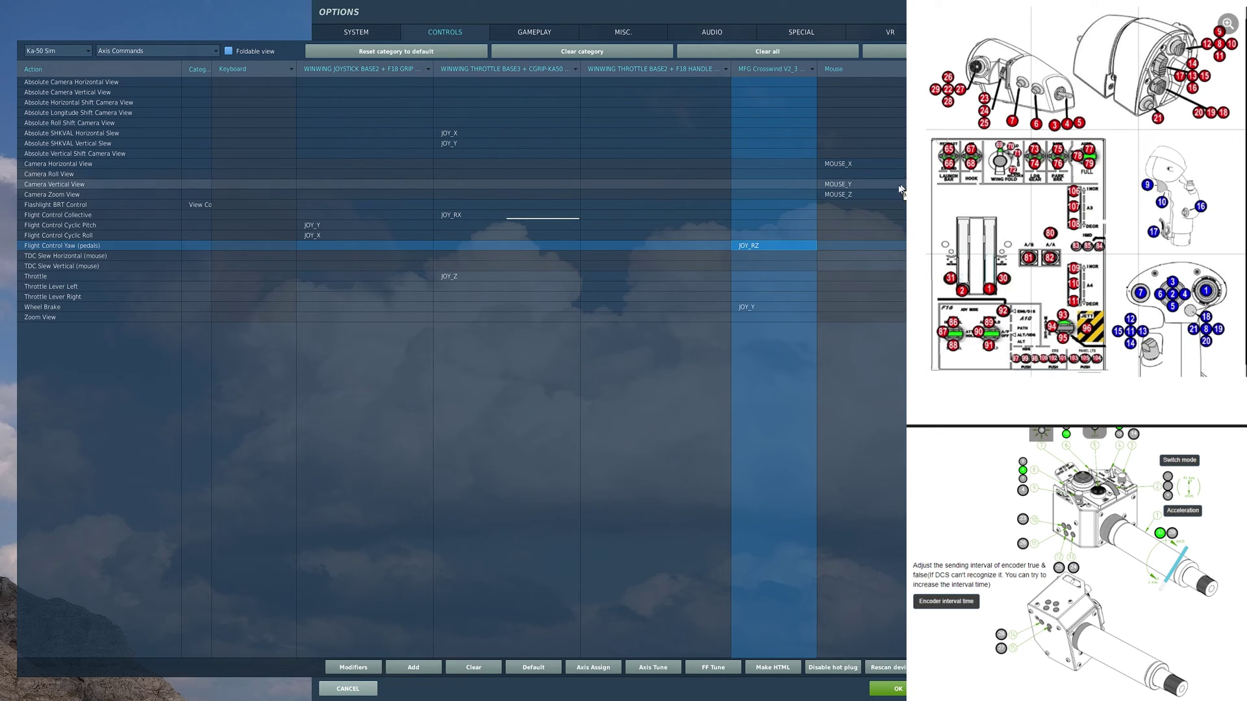
click(653, 668)
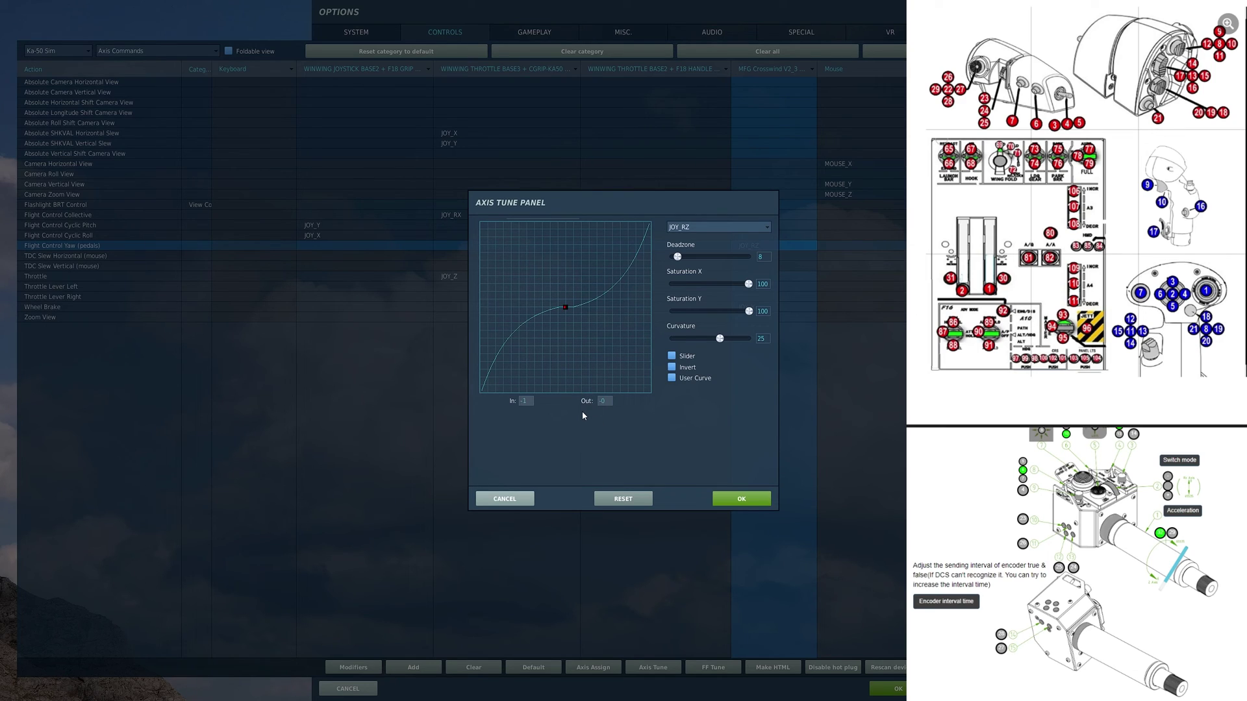
click(513, 499)
click(767, 309)
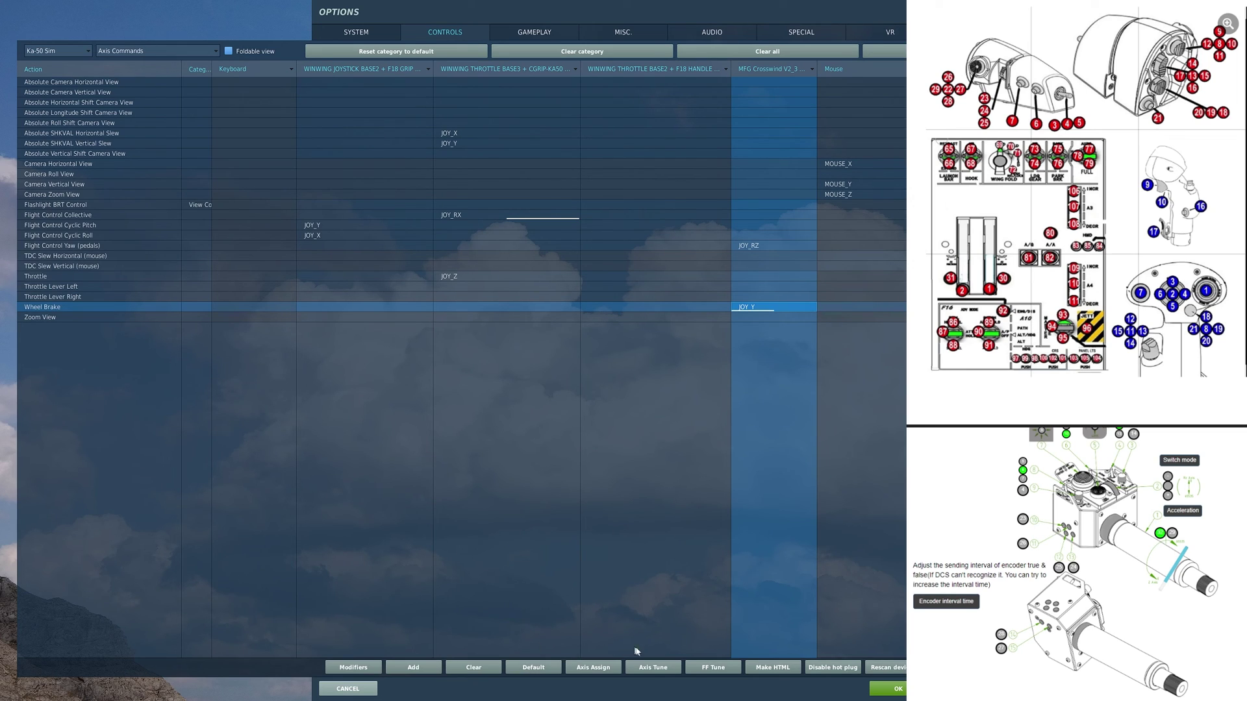
click(656, 668)
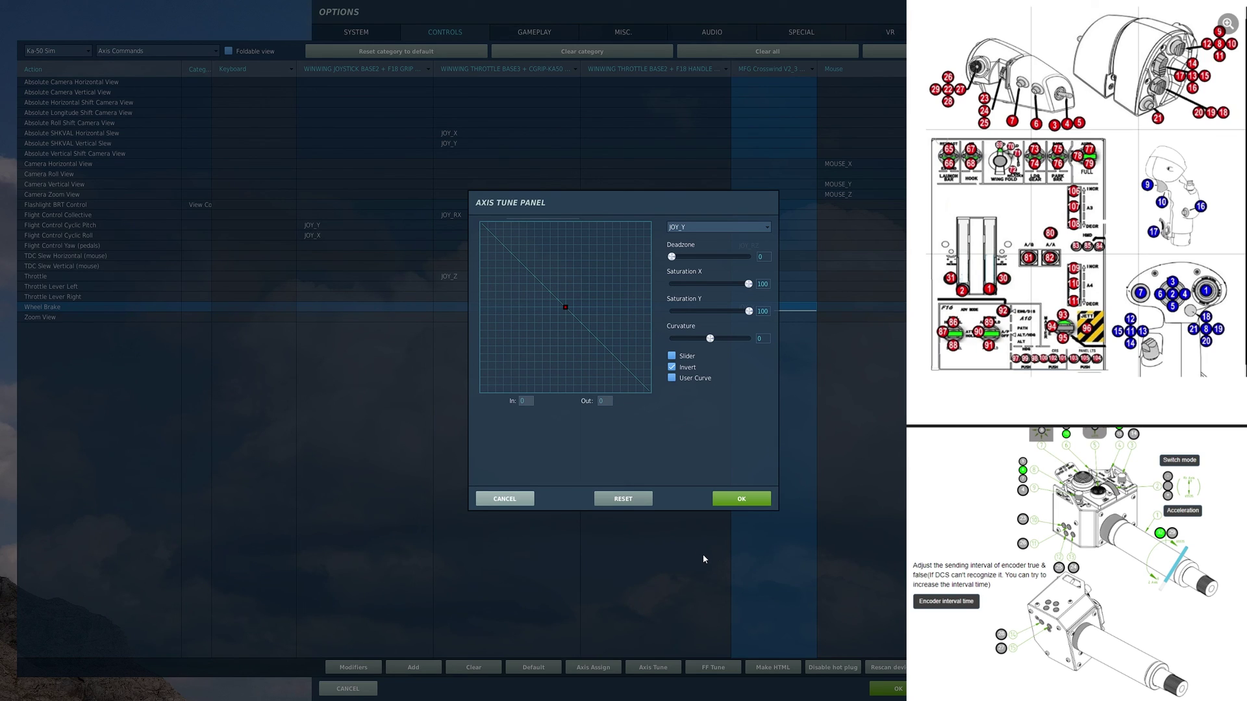
click(506, 499)
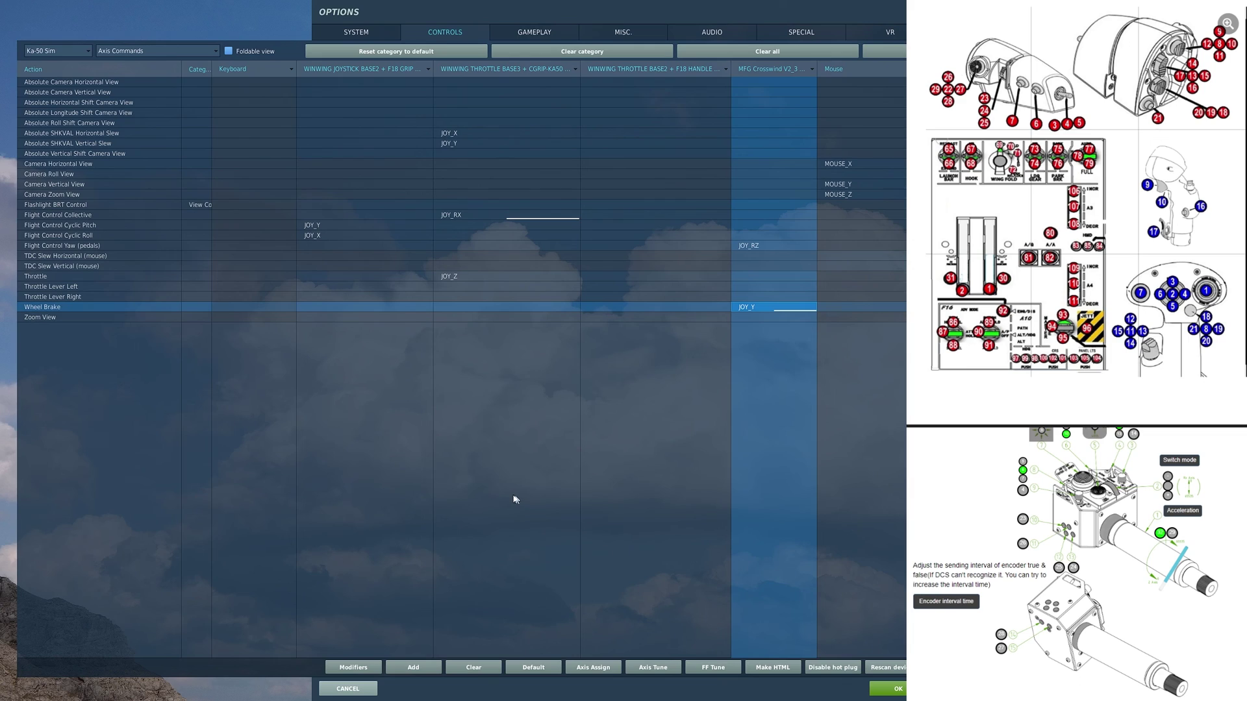